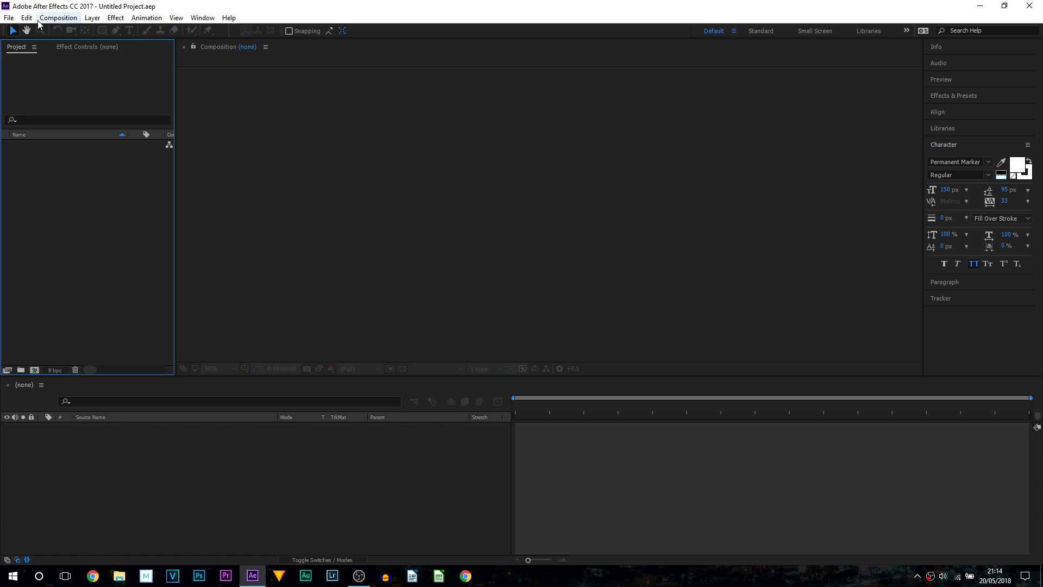
Step: Create a new composition with the HDTV 1080 29.97 preset, lasting 30 seconds, and display it at 50% magnification
left_click(58, 18)
left_click(73, 31)
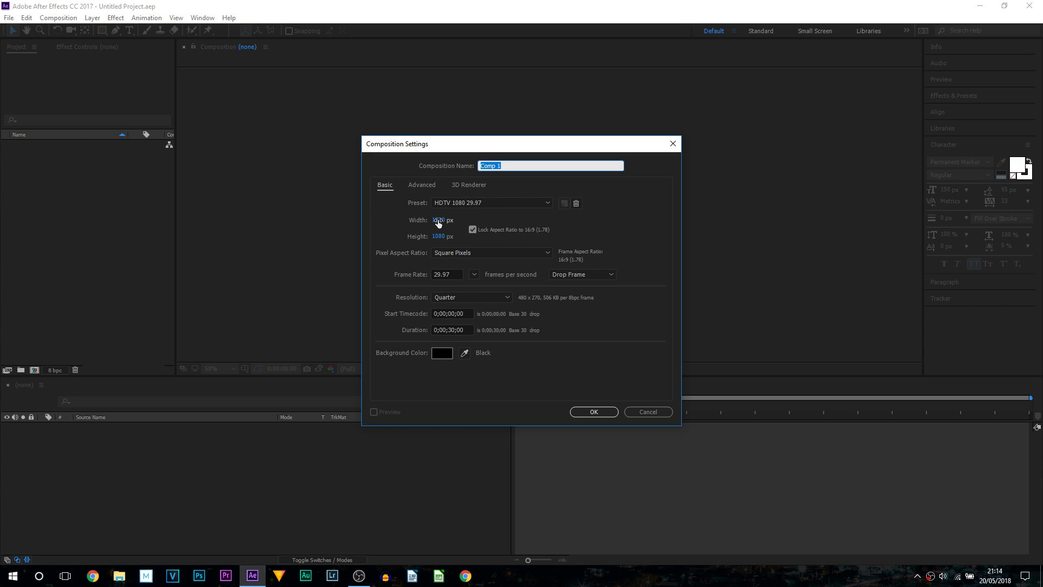
left_click(606, 413)
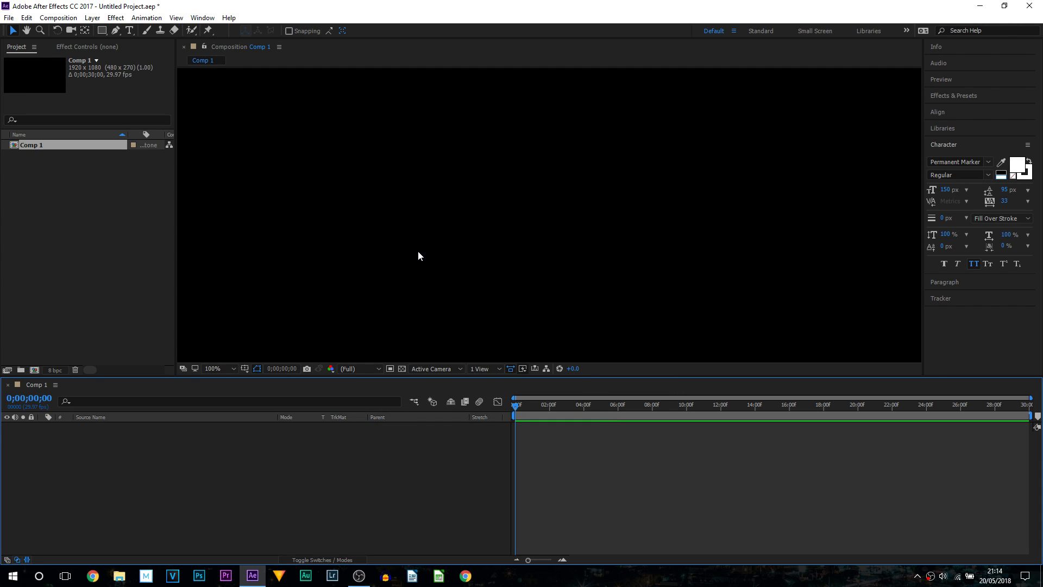
scroll(418, 251, "down", 1)
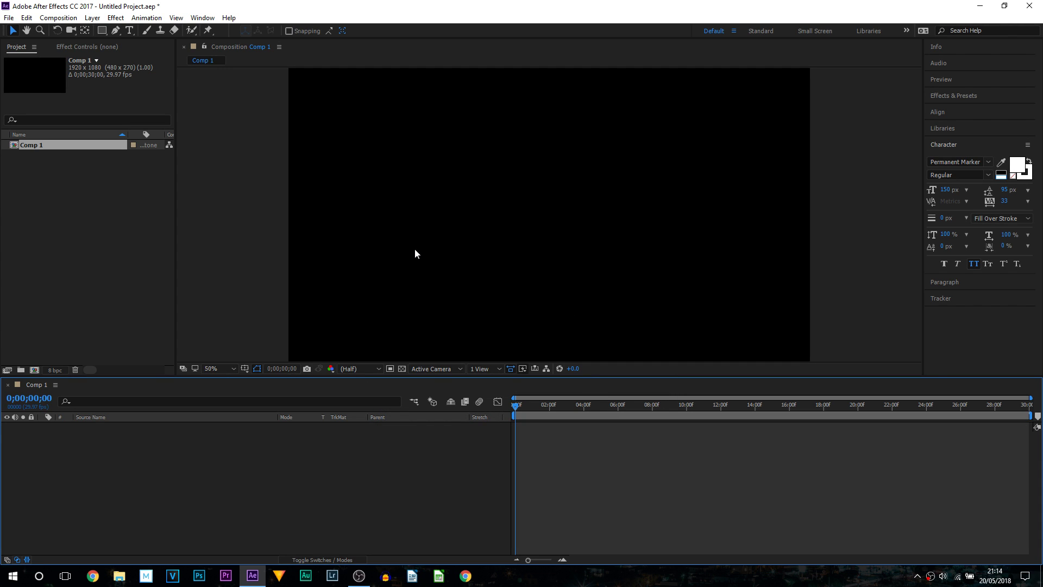
left_click(214, 368)
left_click(227, 272)
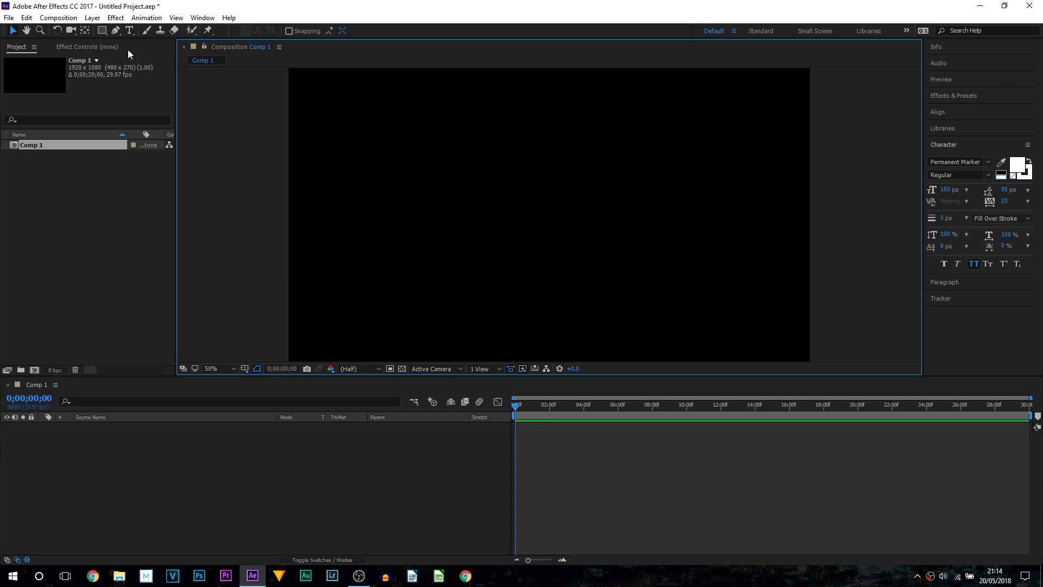
Step: Add a paragraph text box across the middle of the composition containing the title "CasualSAvAGE"
left_click(129, 31)
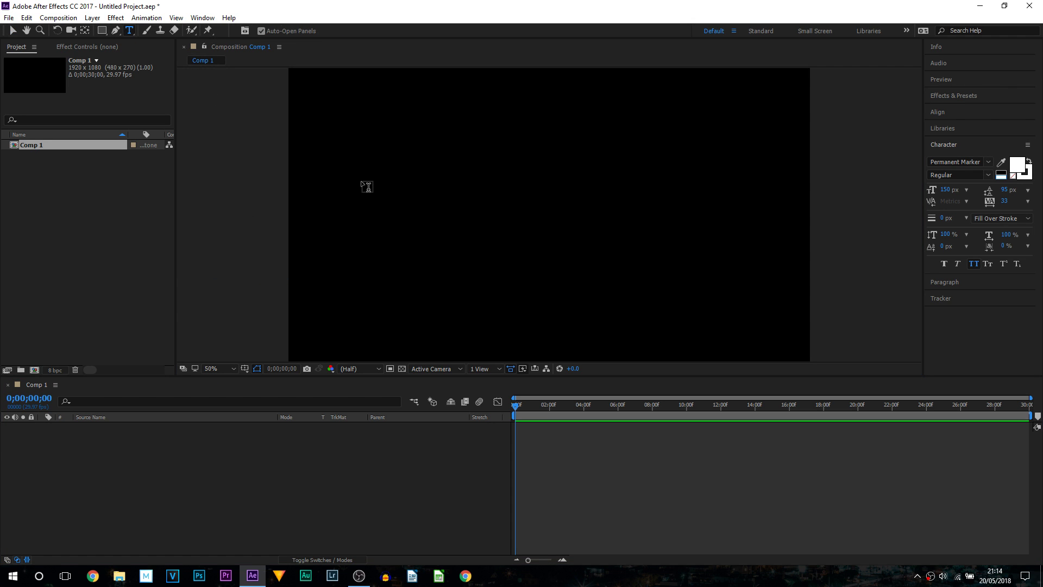
left_click_drag(296, 155, 797, 269)
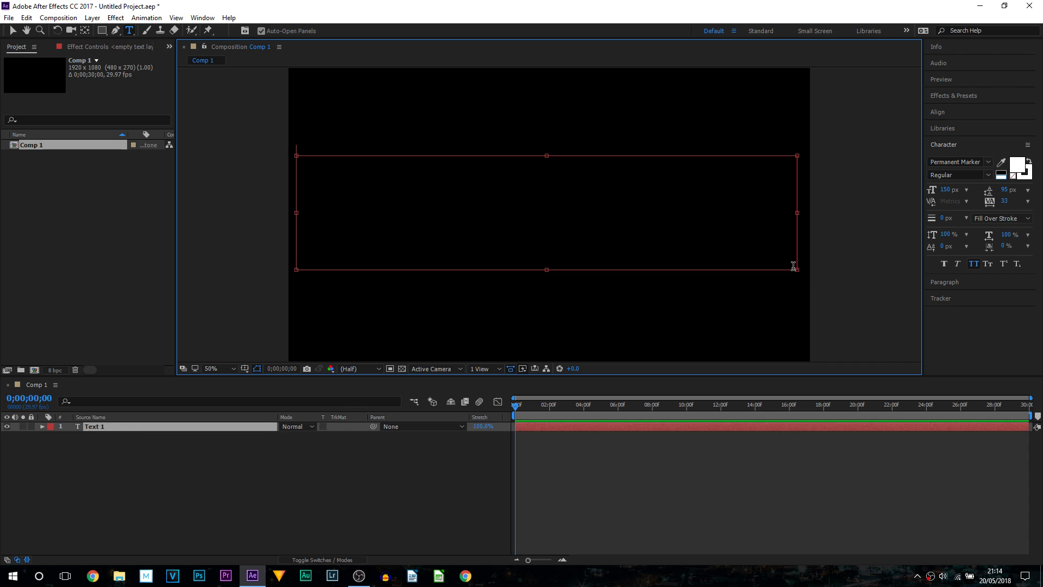
type("Casu")
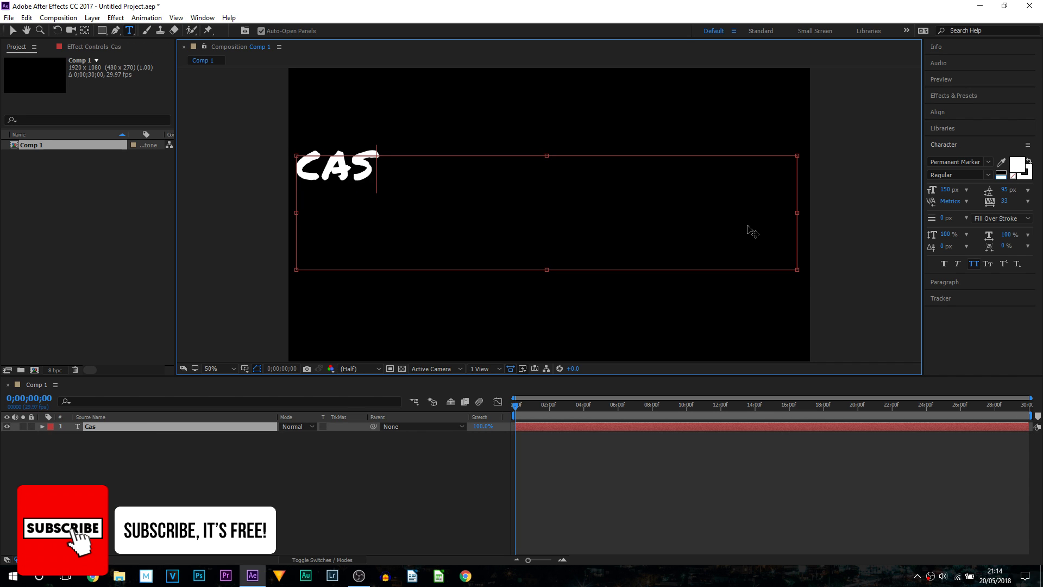
type("al")
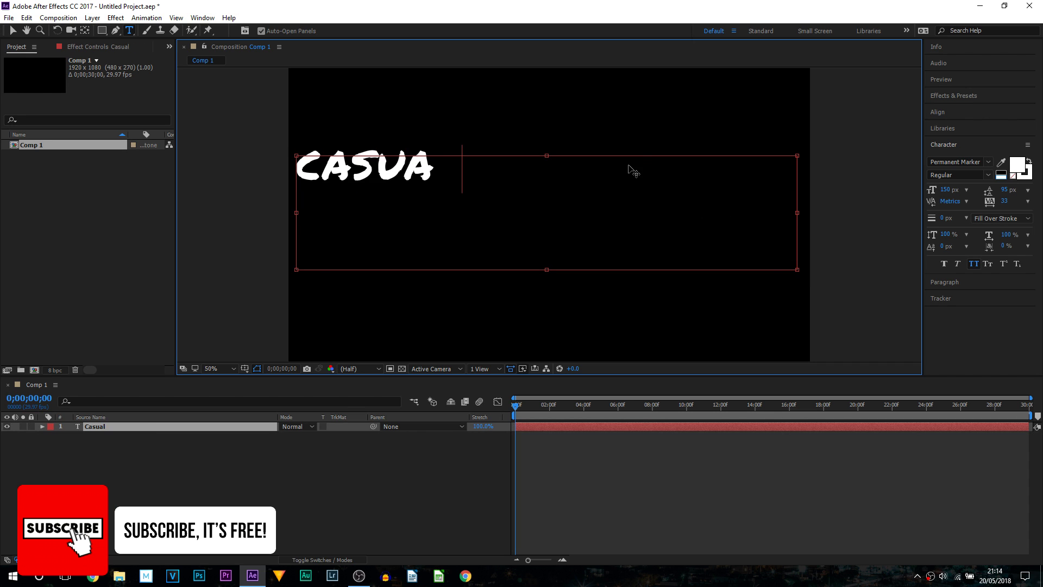
type("SAvGE")
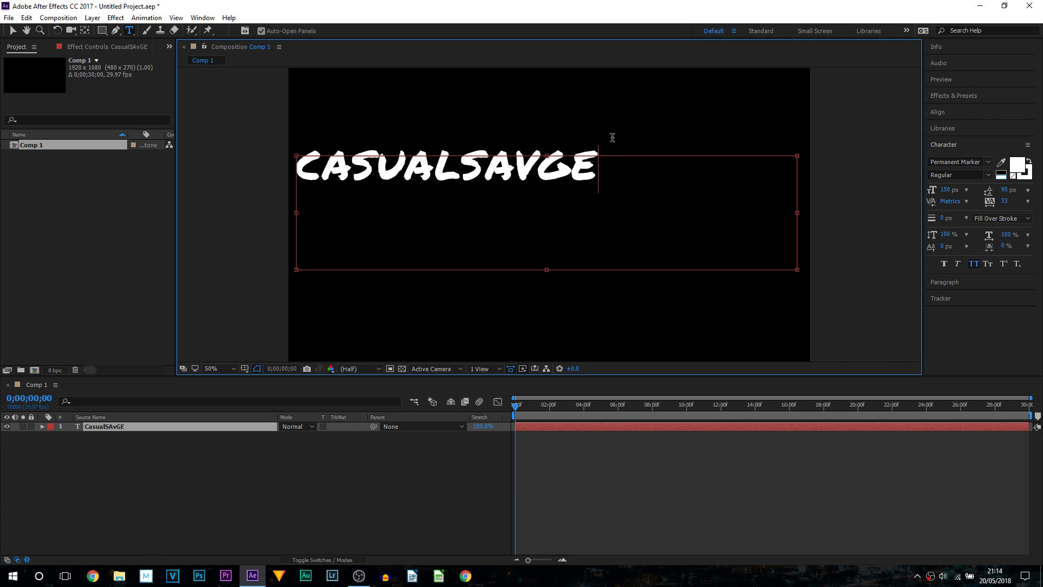
key("BackSpace")
key("BackSpace")
type("AGE")
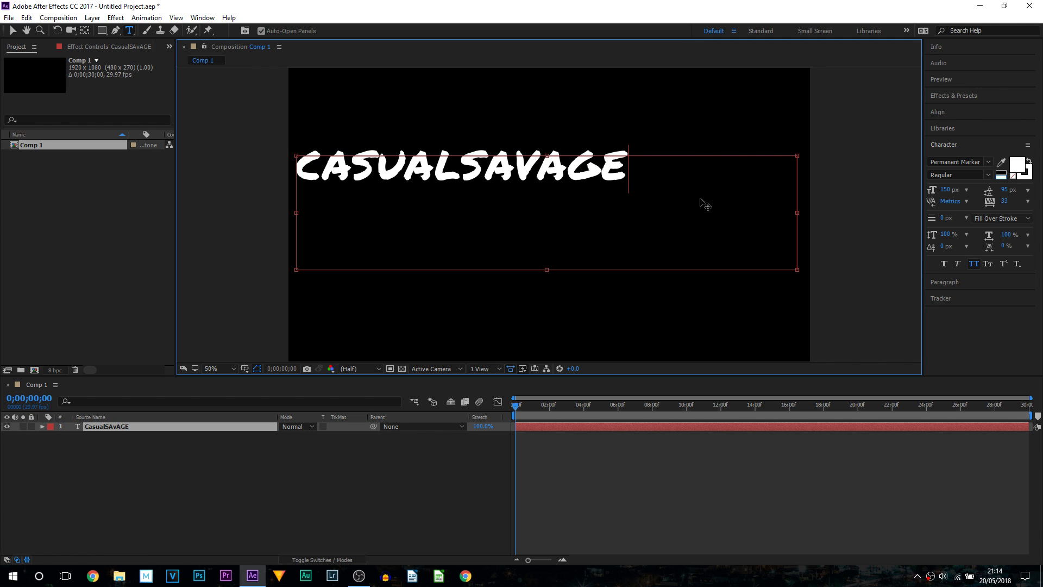
Step: Review the font choices for the whole title, keep Permanent Marker, and position the text in the middle of the composition
key("ctrl+a")
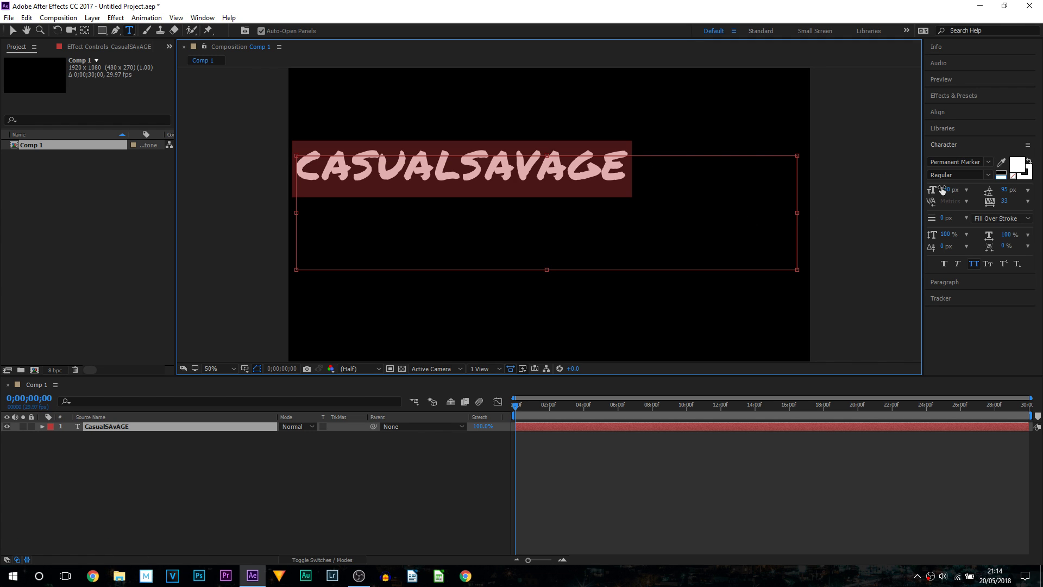
left_click(987, 162)
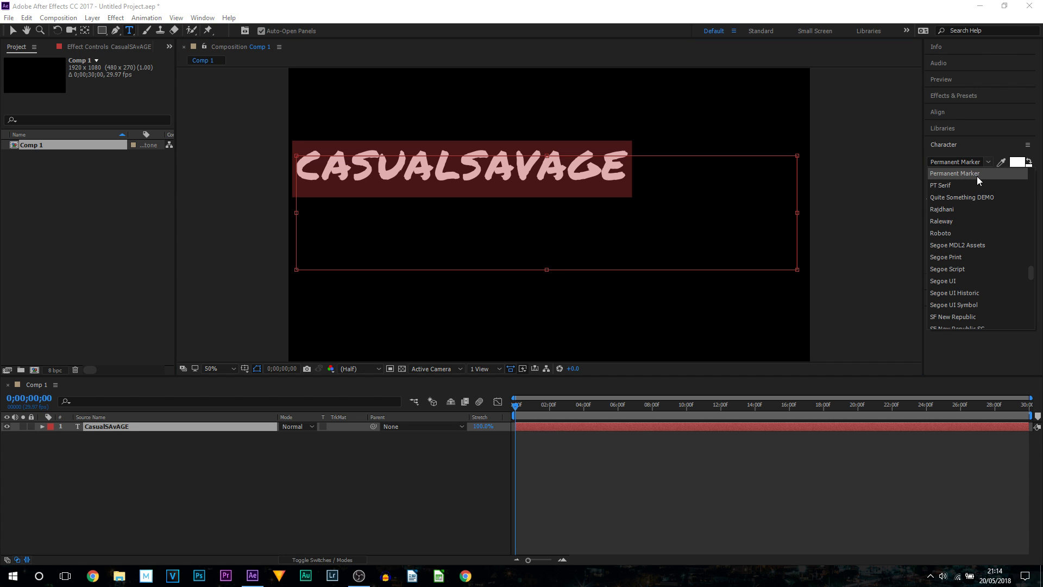
left_click(714, 211)
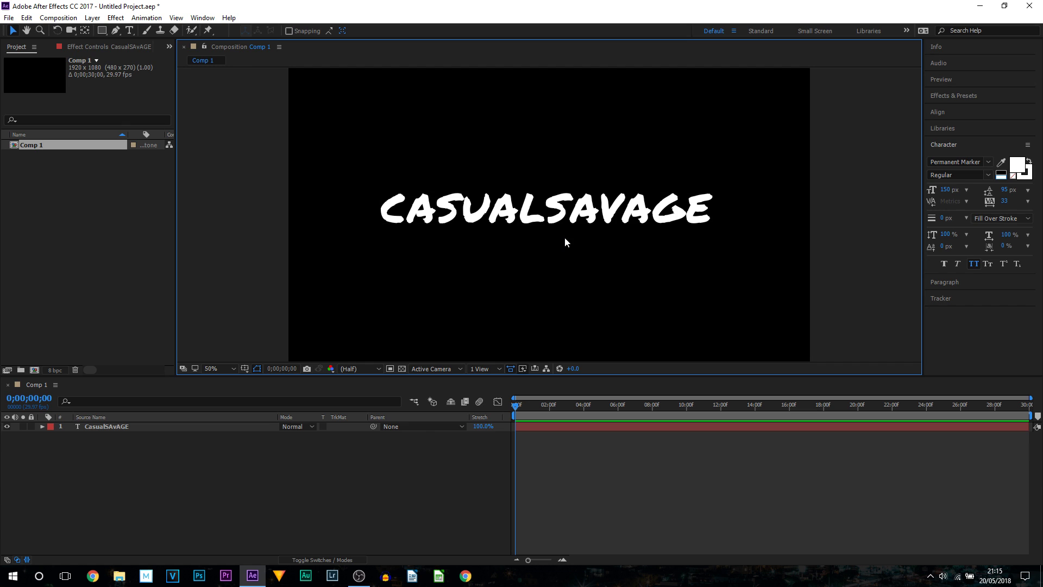
Step: Draw an open Pen mask path along the strokes of the letter C on the text layer
scroll(585, 250, "up", 4)
scroll(585, 250, "down", 3)
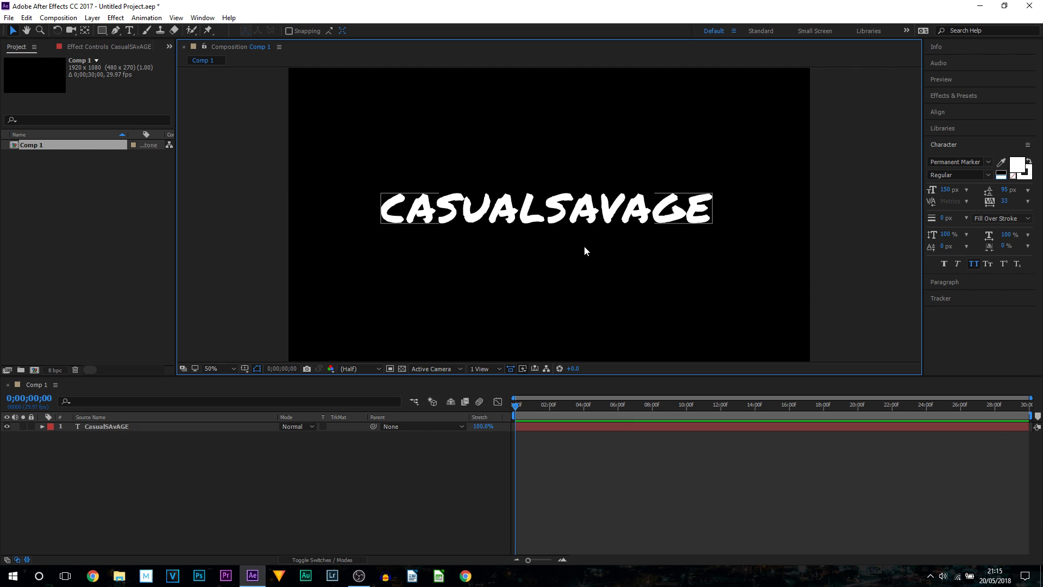
scroll(585, 250, "up", 2)
left_click(215, 367)
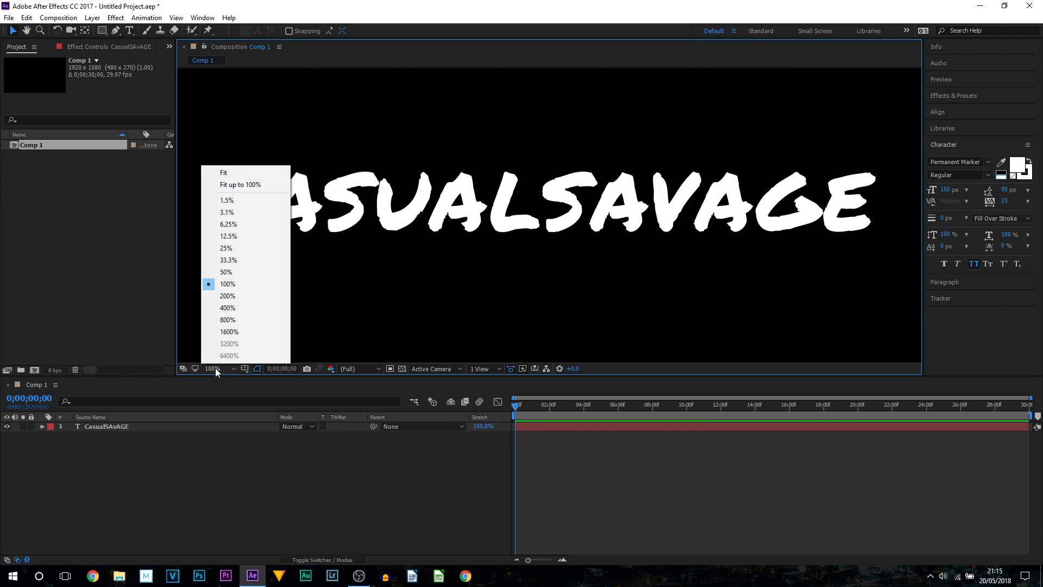
left_click(422, 273)
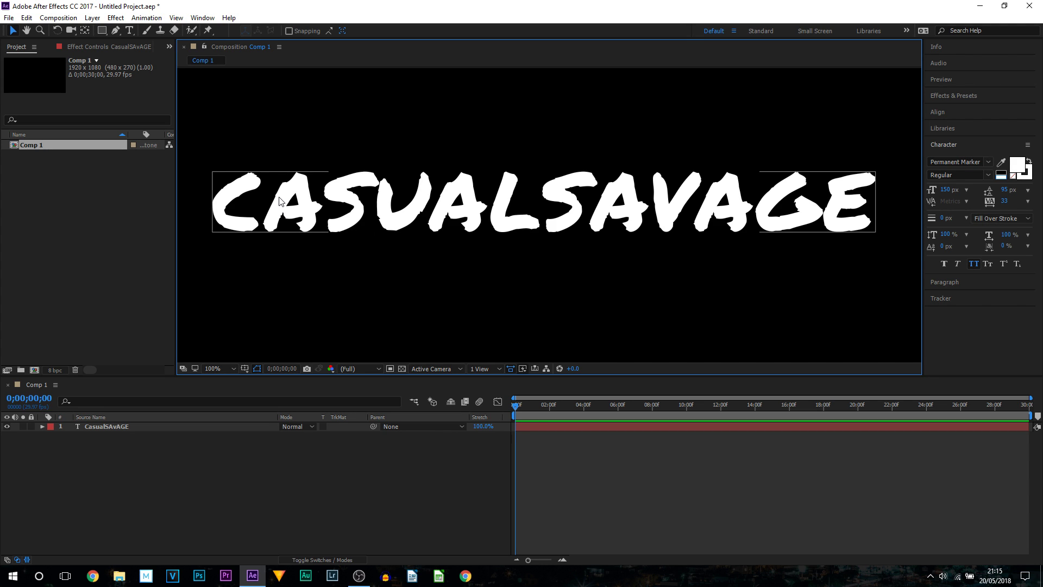
left_click(96, 427)
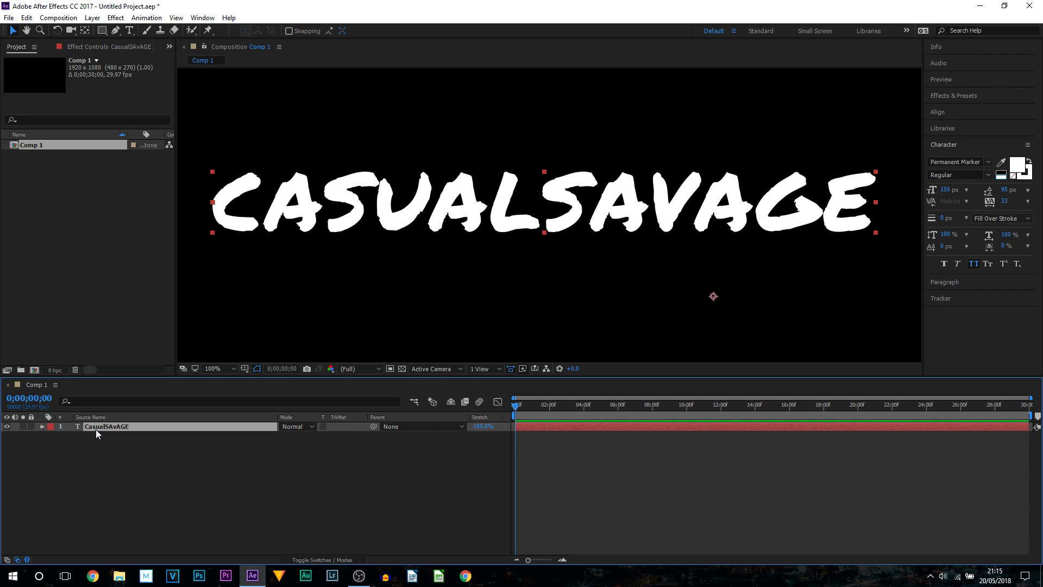
left_click(116, 31)
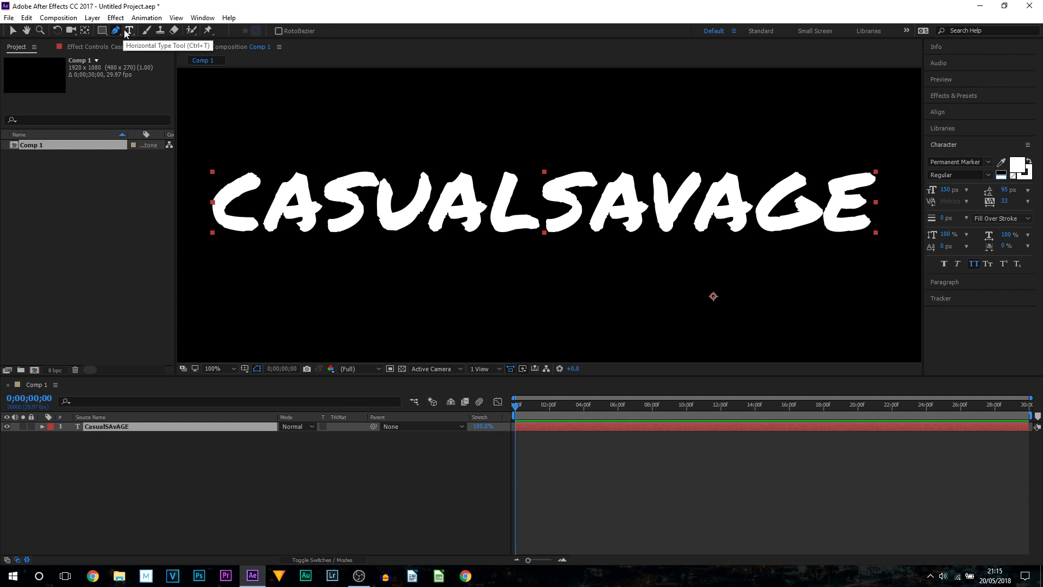
left_click(255, 177)
left_click_drag(221, 192, 225, 221)
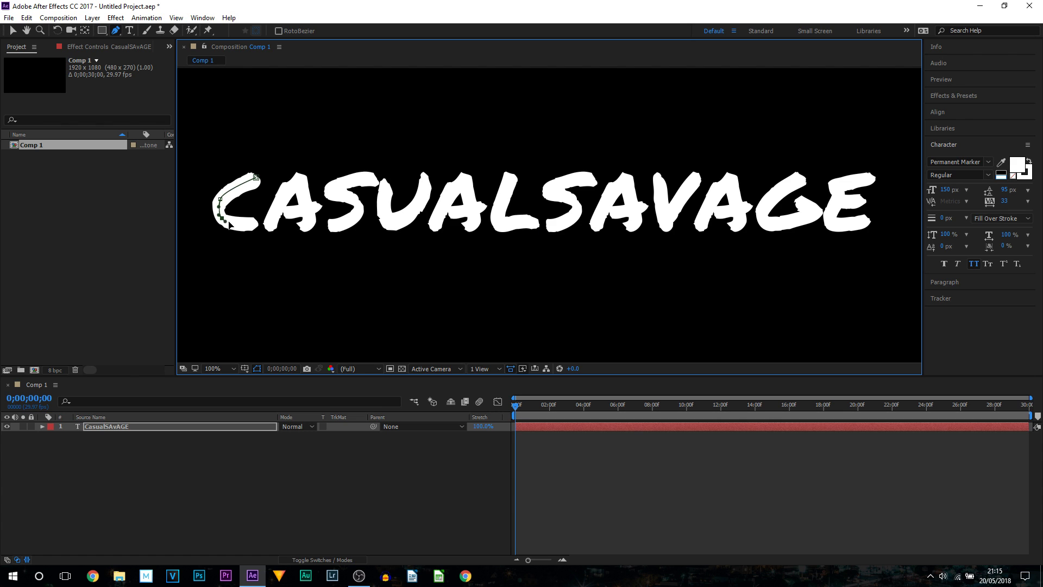
left_click(236, 222)
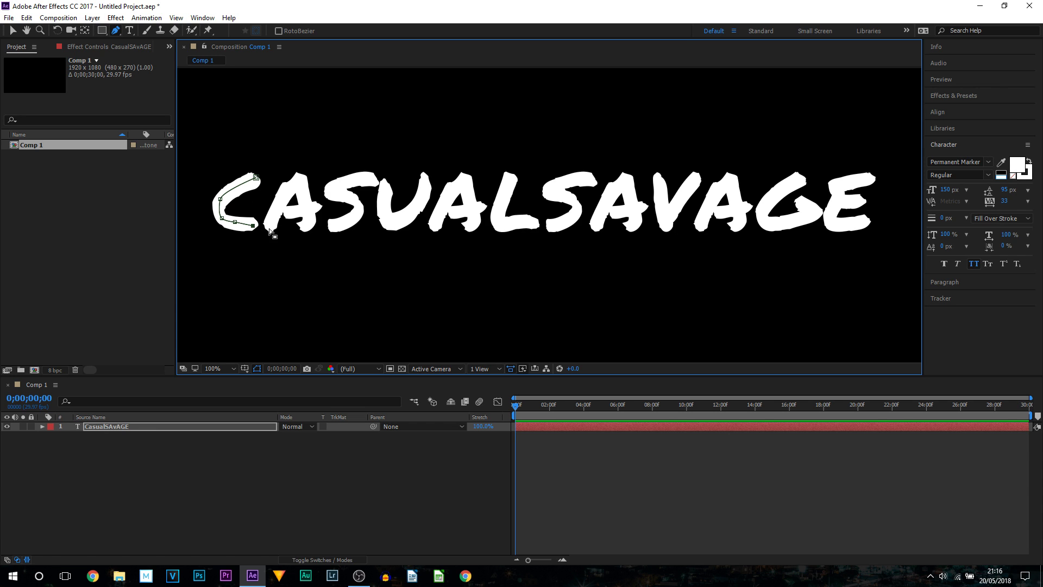
Step: Trace the first A with its own separate mask path, including the crossbar
left_click(270, 229, "ctrl")
left_click(269, 227)
left_click_drag(287, 189, 302, 184)
left_click(302, 208)
left_click(279, 209)
left_click(315, 206)
Step: Draw a separate open mask path following the curve of the first S
left_click(371, 181, "ctrl")
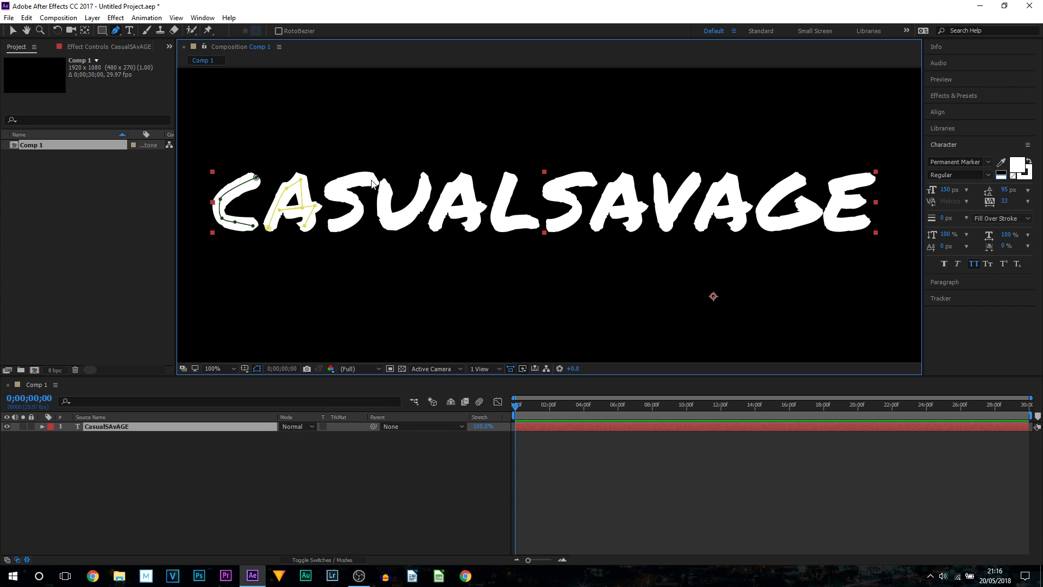
left_click(374, 180)
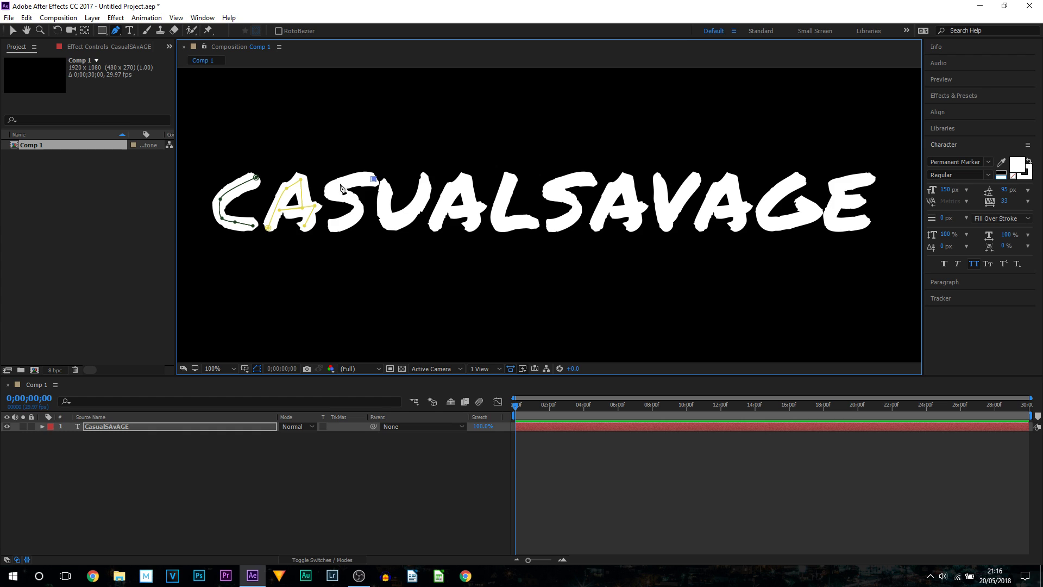
left_click_drag(339, 184, 343, 196)
left_click(356, 206)
left_click(351, 222)
Step: Draw a separate open mask path along the U, from its first stem down and up the other side
left_click(385, 186)
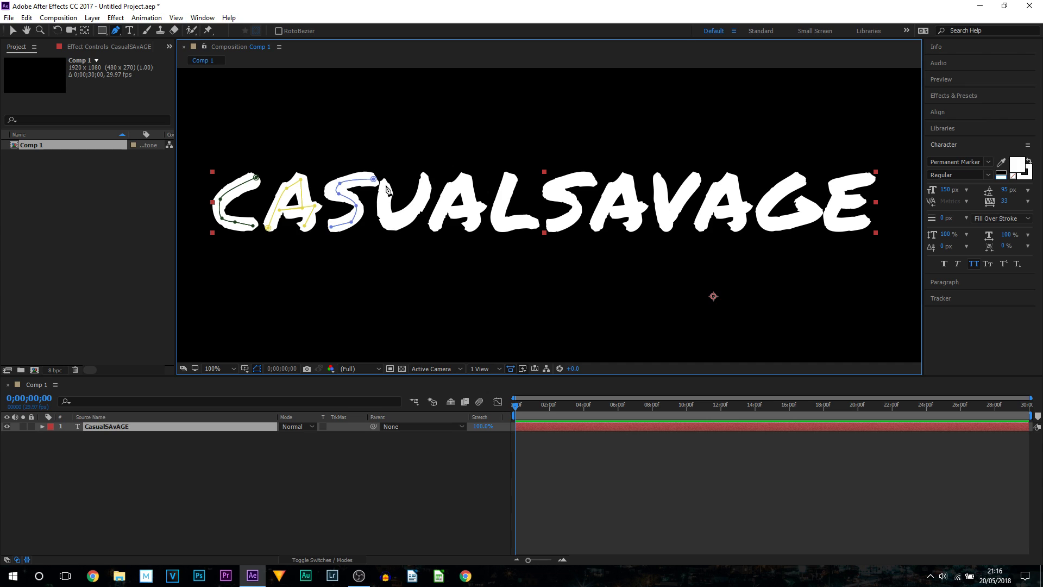
left_click(384, 213)
left_click(390, 221)
left_click(408, 214)
left_click(424, 200)
left_click(425, 179)
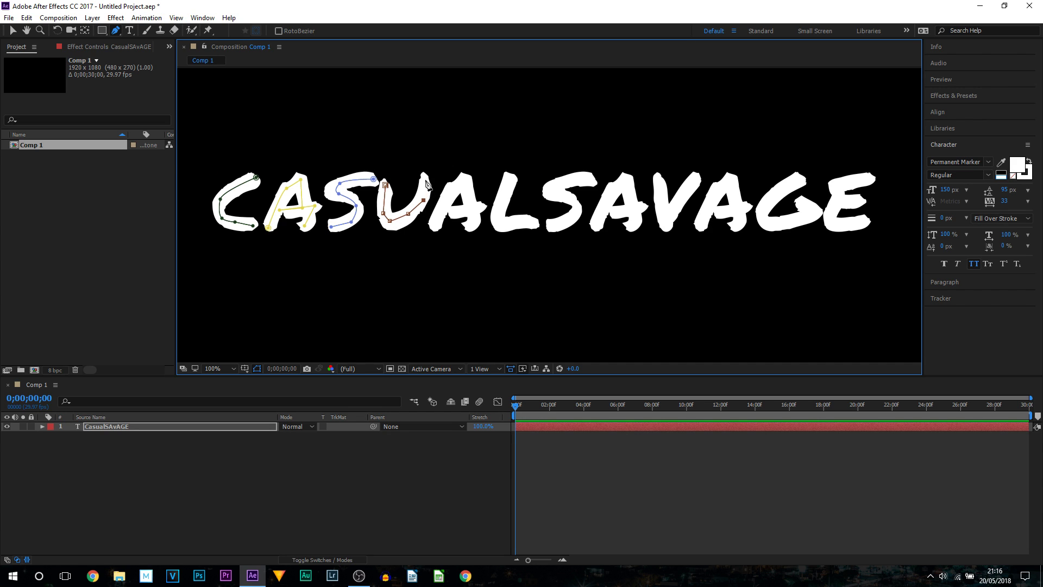
Step: Draw separate open mask paths along the second A, the L and the second S
left_click(433, 226)
left_click(458, 183)
left_click(468, 206)
left_click(446, 209)
left_click(479, 206)
left_click(471, 224)
left_click(509, 181)
left_click(499, 223)
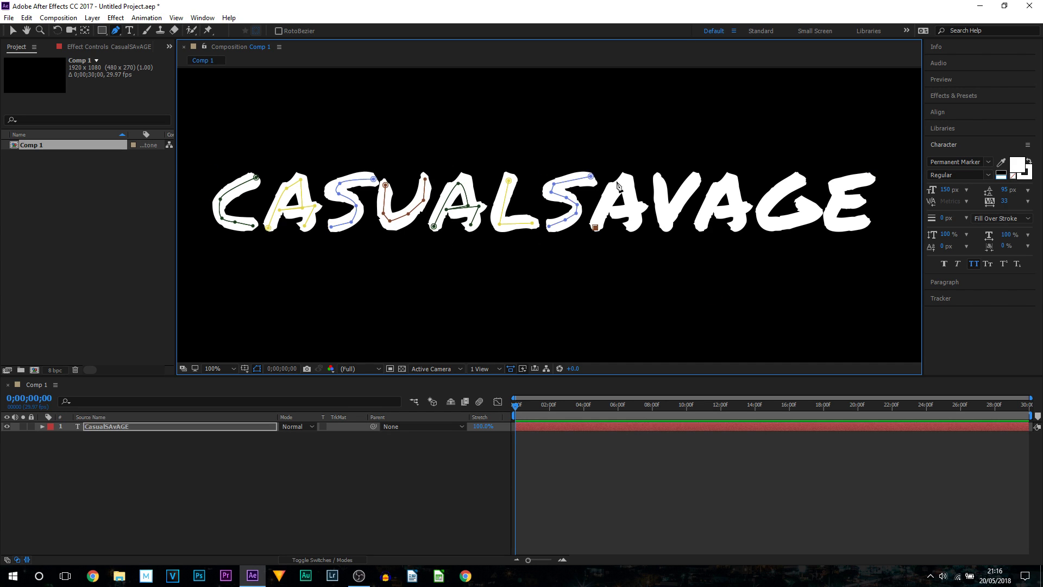
Step: Trace the third A, the V and the fourth A with separate open mask paths
left_click(694, 178)
left_click(700, 225)
left_click(728, 180)
left_click(735, 208)
left_click(715, 210)
left_click(744, 205)
left_click(734, 223)
Step: Draw separate open mask paths along the final G and E to finish tracing the title
left_click(800, 180)
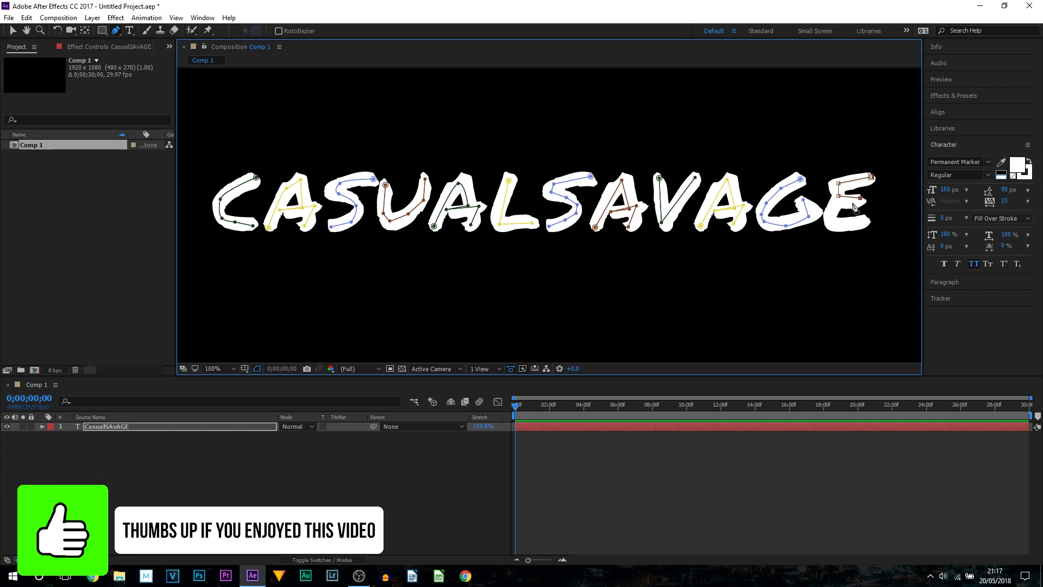
left_click(835, 202)
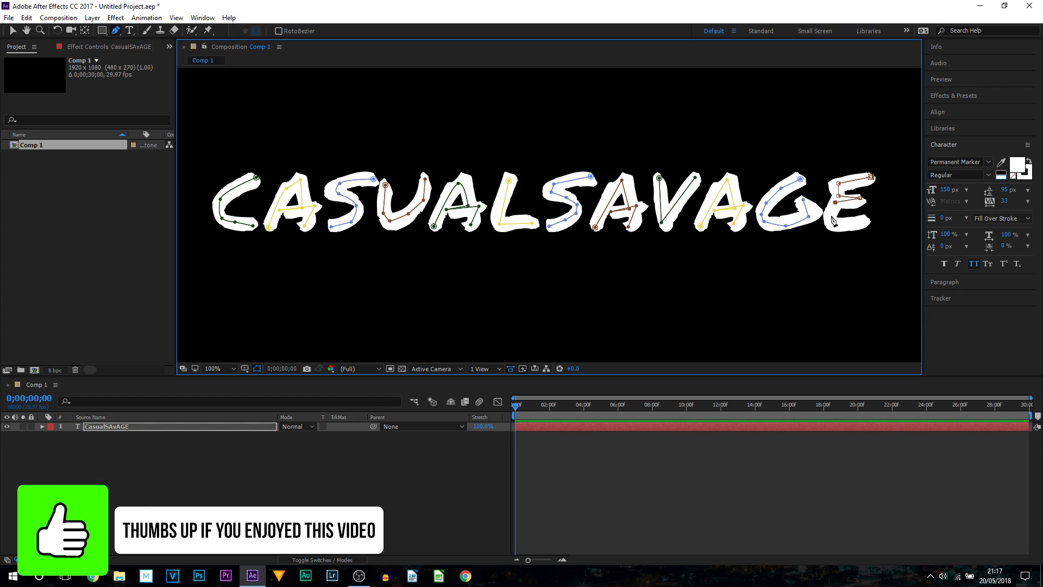
left_click(864, 221)
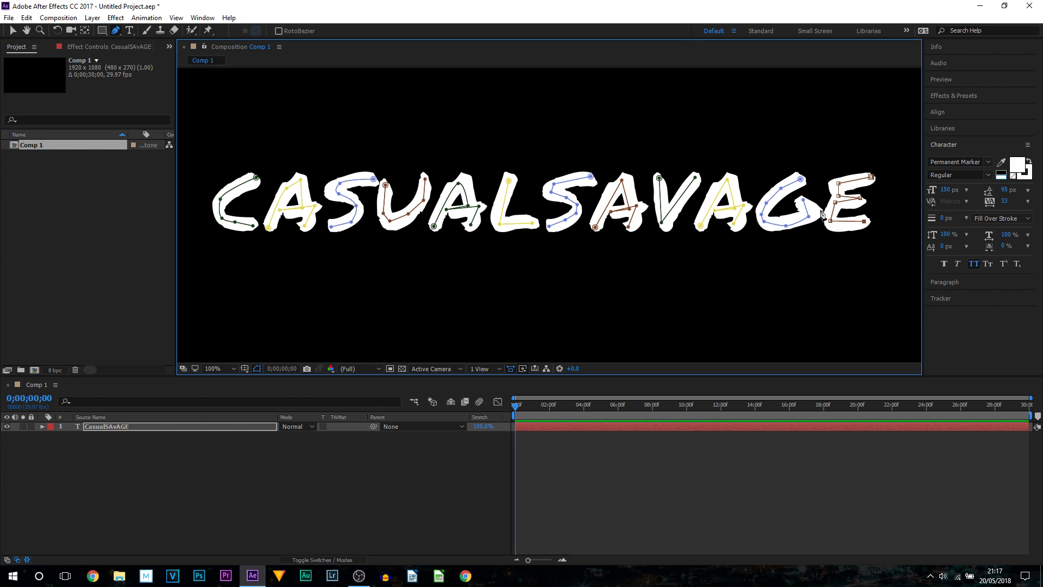
Step: Apply the Generate Stroke effect to the text layer and set the stroke colour to red (FF0000)
left_click(111, 18)
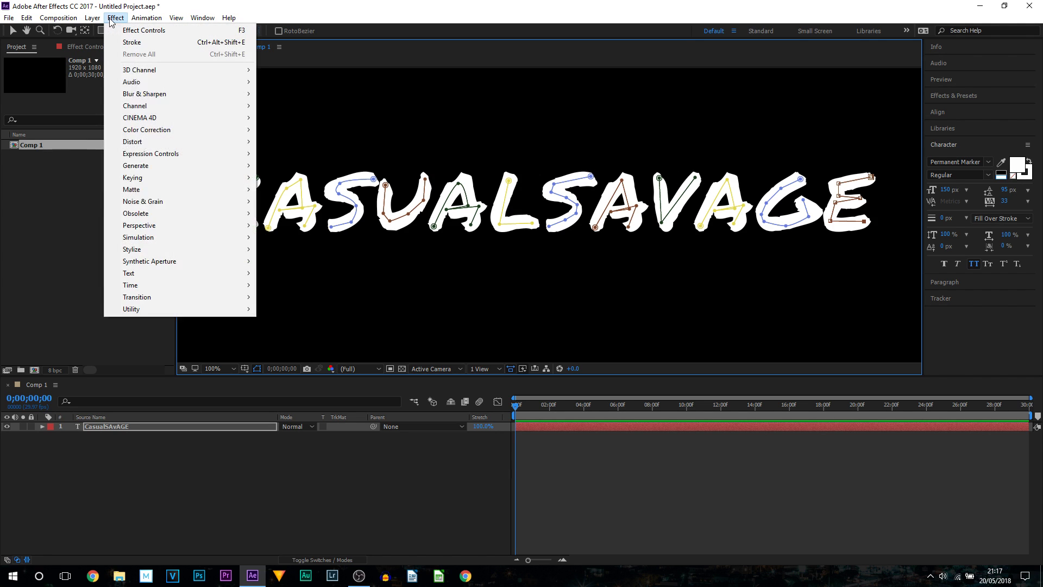
mouse_move(140, 166)
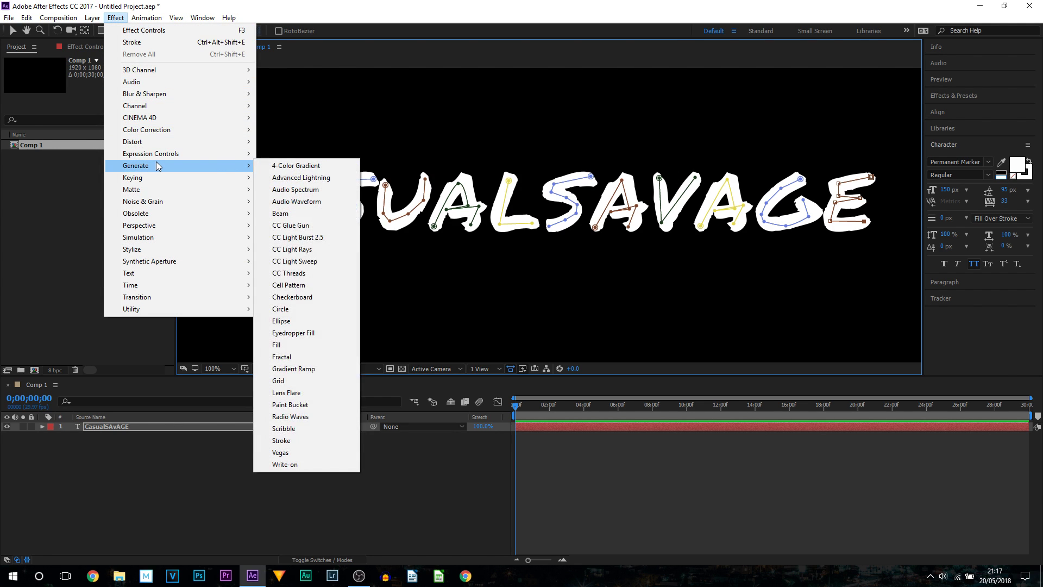
left_click(312, 441)
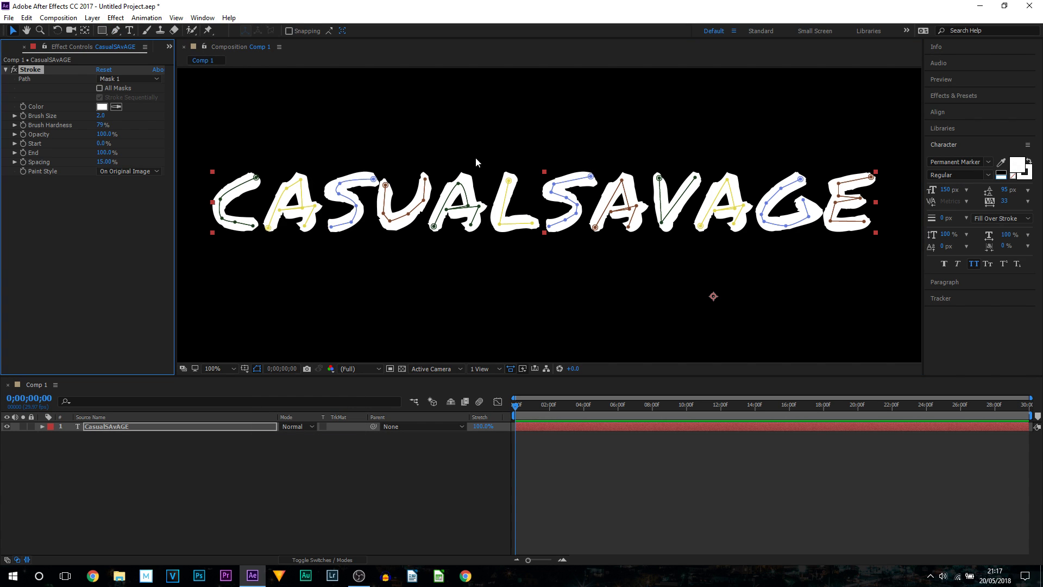
left_click(102, 107)
left_click_drag(517, 275, 532, 217)
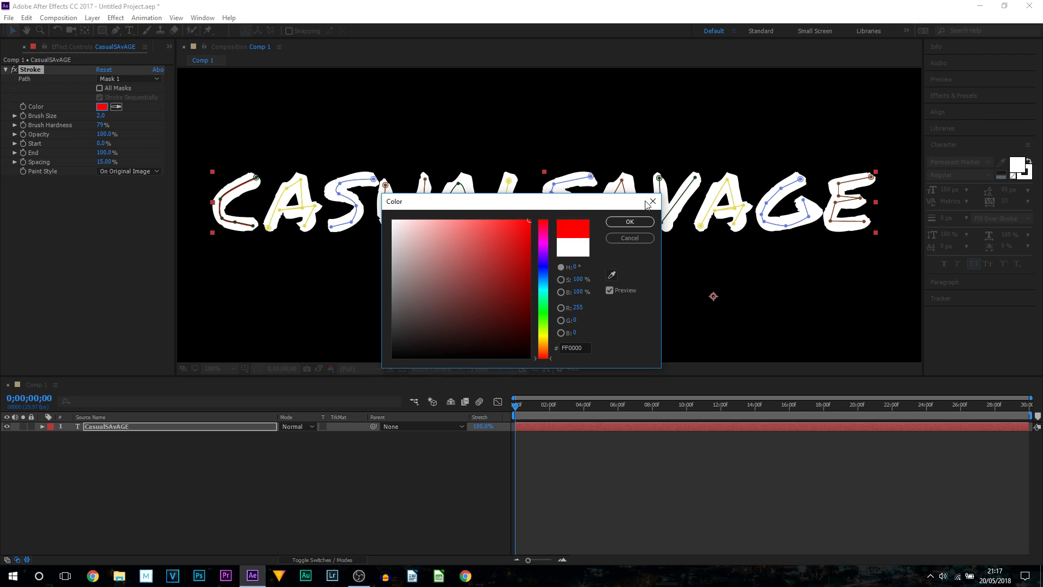
left_click(629, 222)
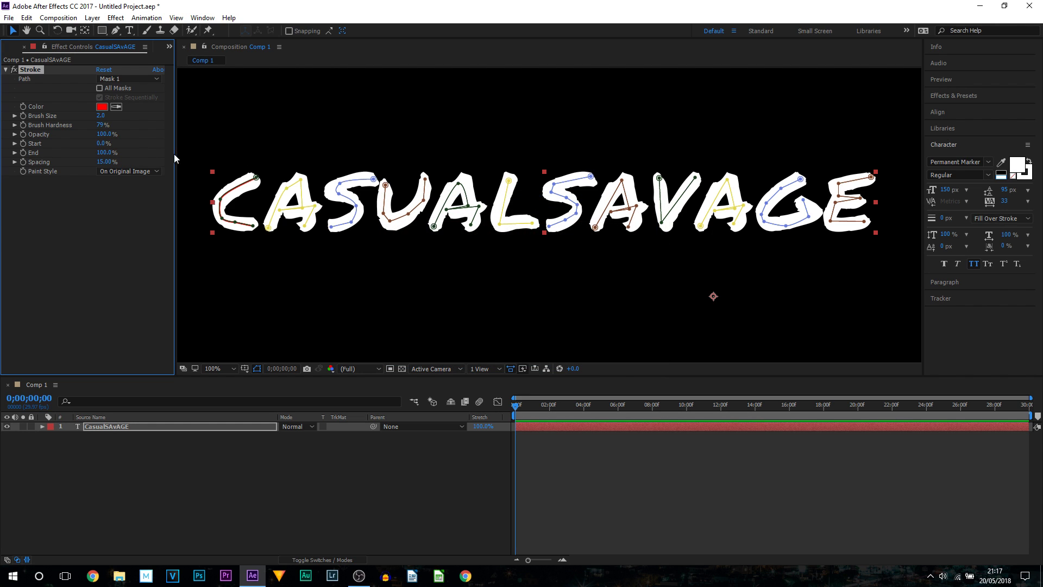
Step: Apply the stroke to all masks and set its brush size to 15.0
mouse_move(101, 115)
left_mouse_down()
mouse_move(204, 119)
mouse_move(193, 120)
left_mouse_up()
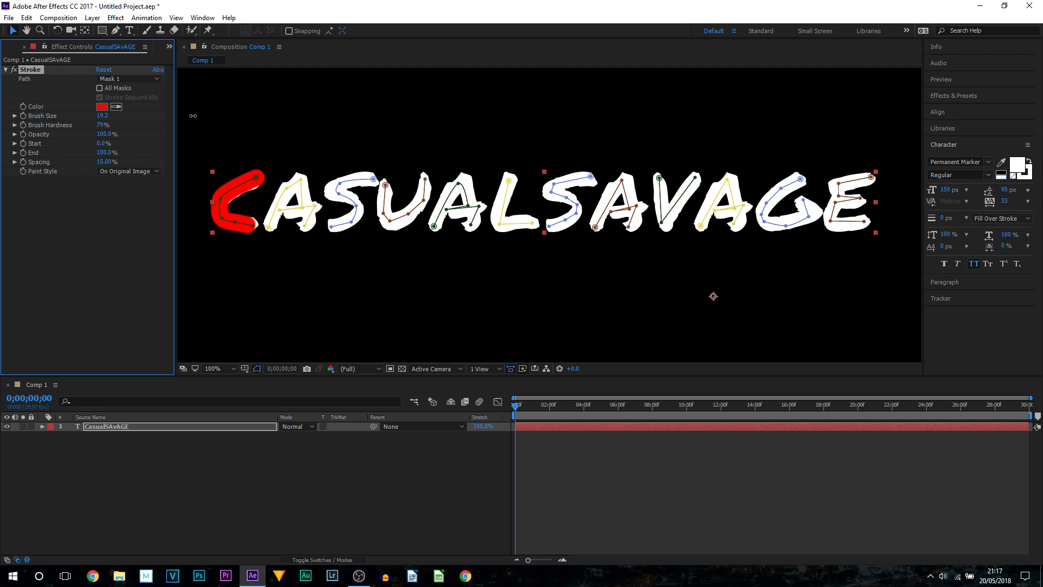
left_click(99, 89)
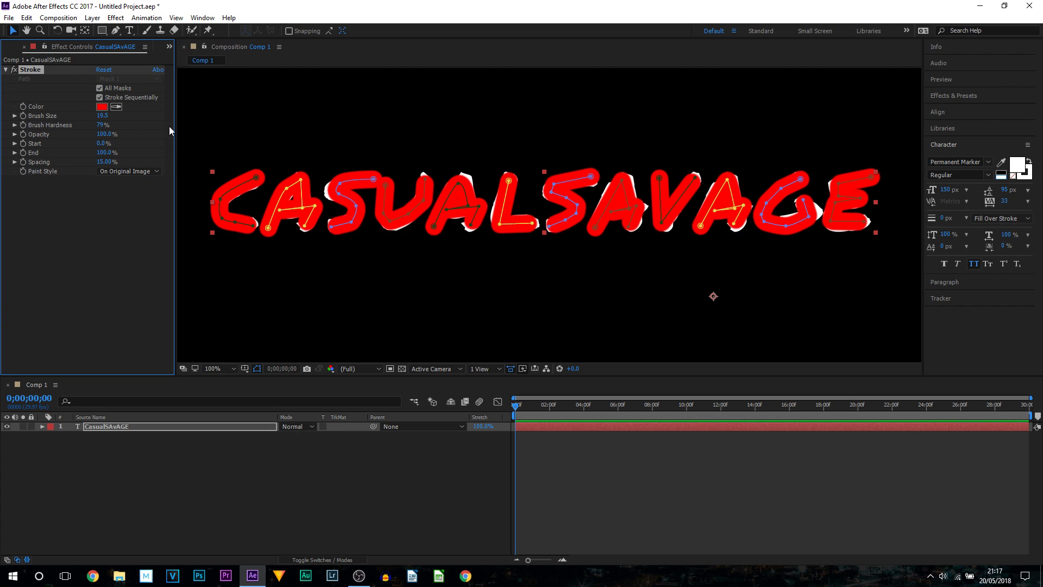
left_click_drag(101, 115, 80, 120)
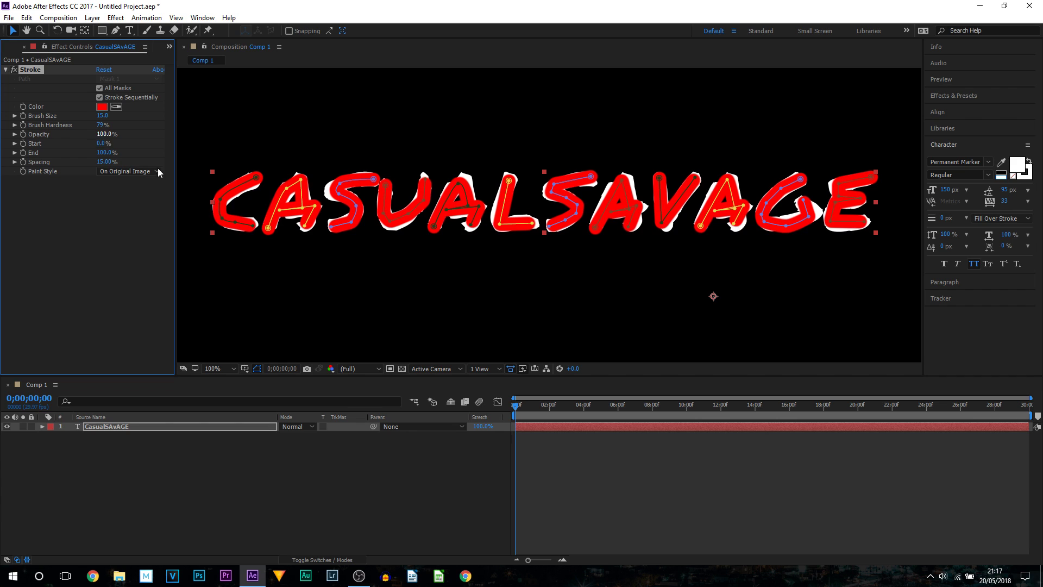
key("period")
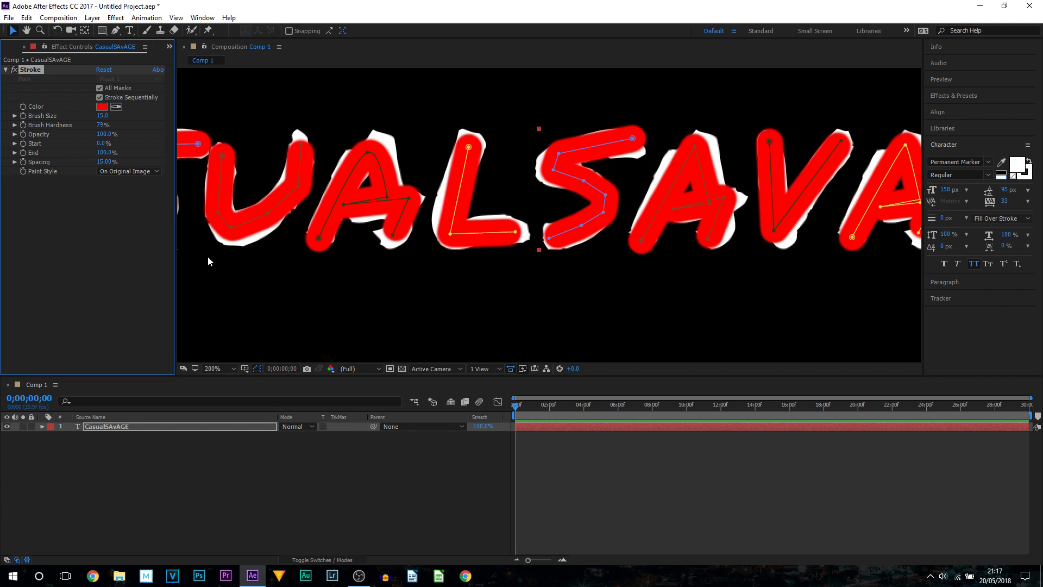
Step: Reposition the mask points on the C, the first A and the remaining letters so the red stroke covers the white text more fully
left_click(26, 36)
left_click_drag(318, 117, 572, 129)
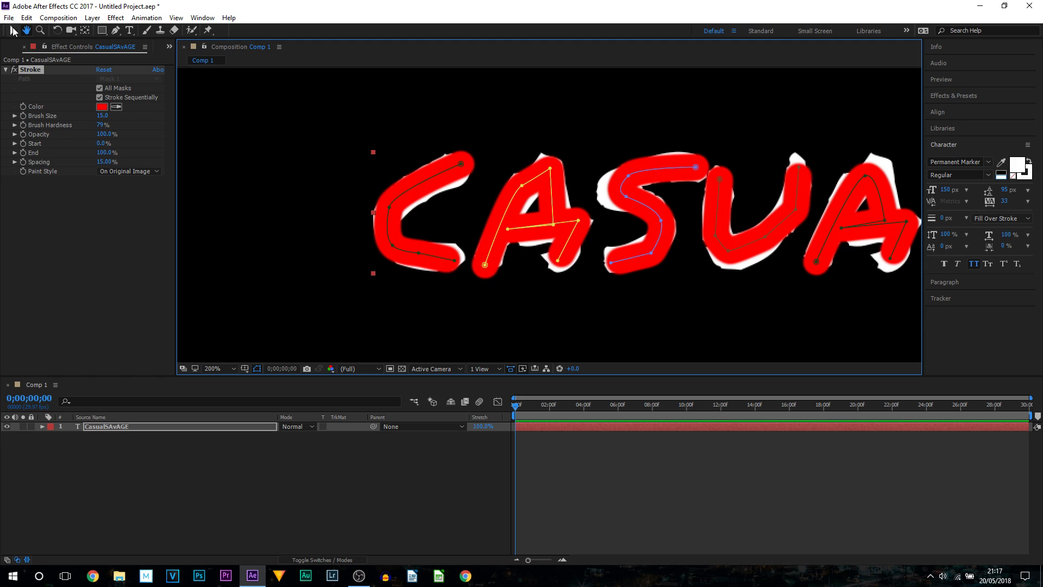
left_click(13, 30)
left_click(461, 163)
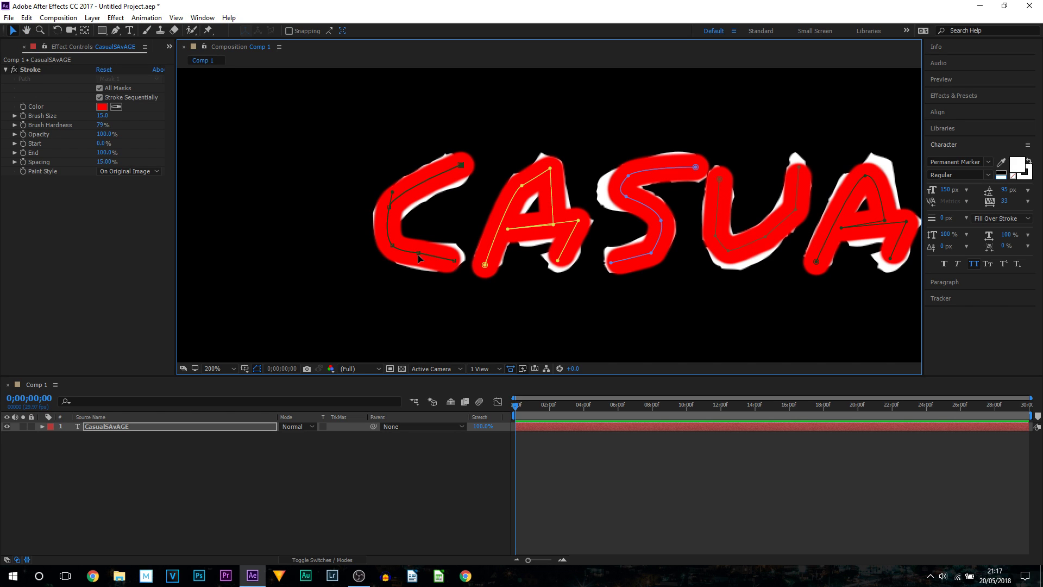
left_click_drag(453, 261, 420, 253)
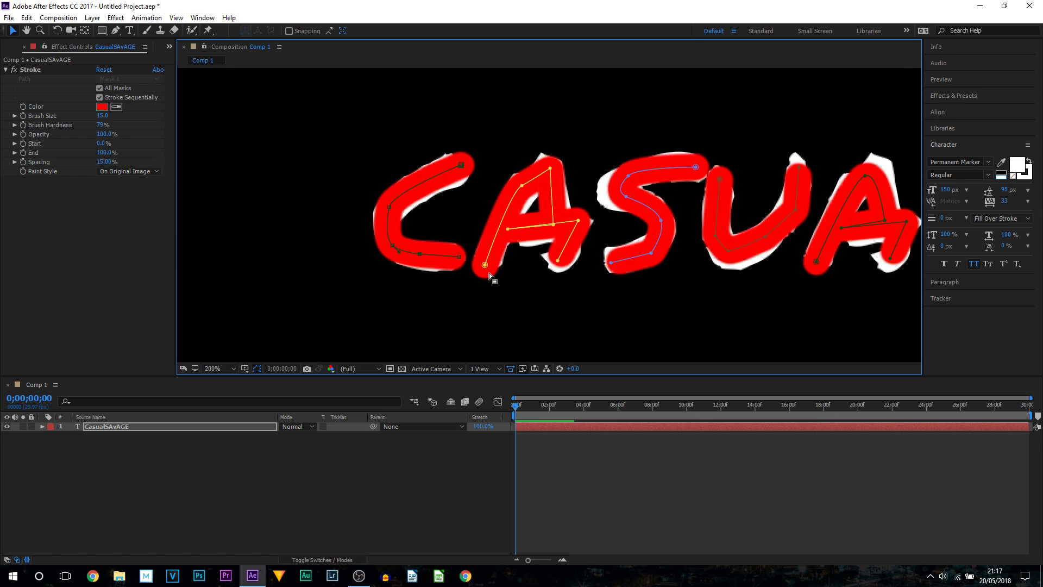
left_click_drag(484, 265, 488, 258)
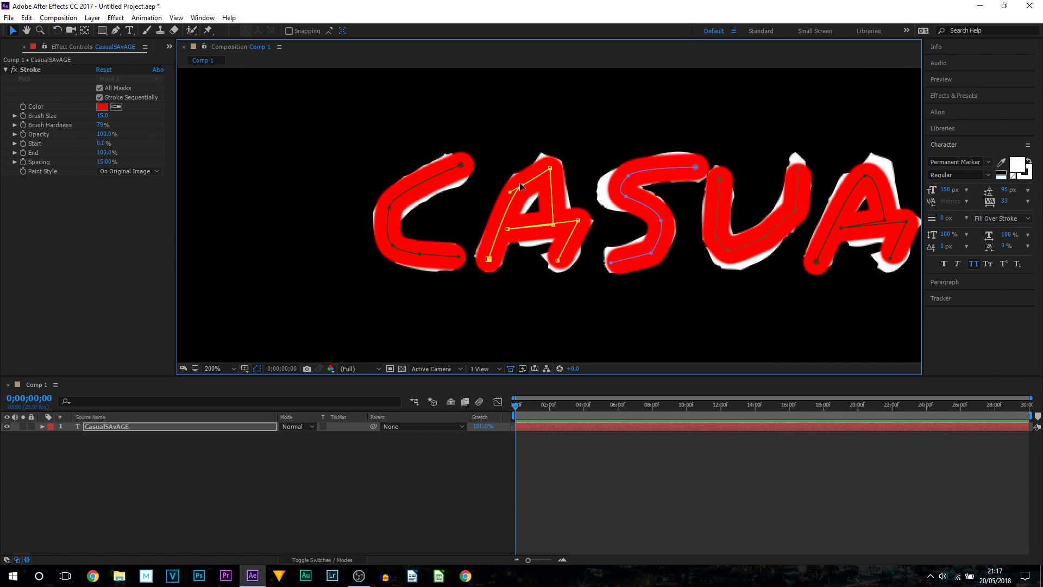
left_click_drag(551, 168, 552, 163)
left_click_drag(553, 222, 605, 263)
left_click_drag(793, 202, 283, 207)
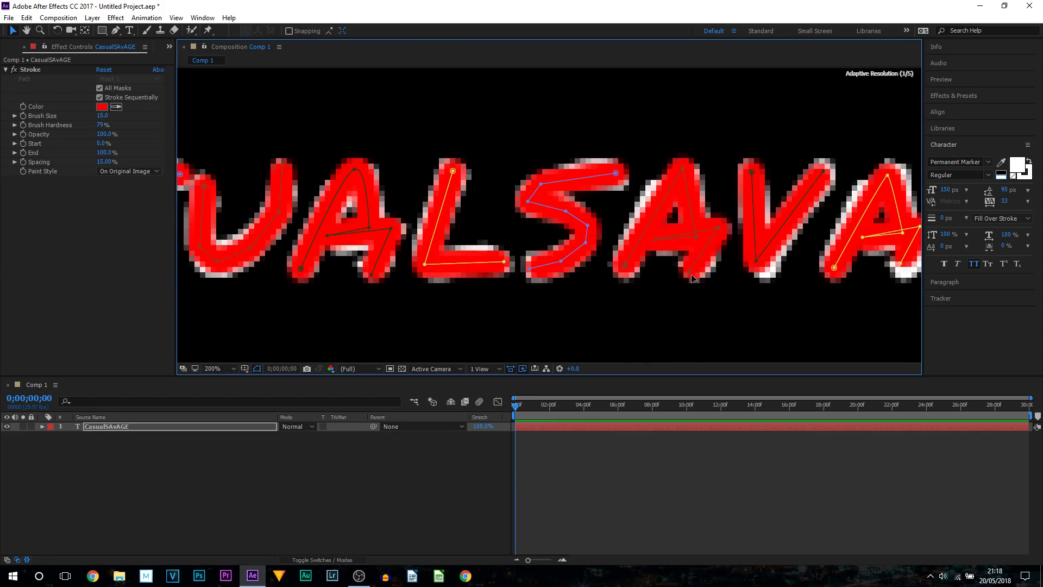
left_click_drag(828, 248, 448, 248)
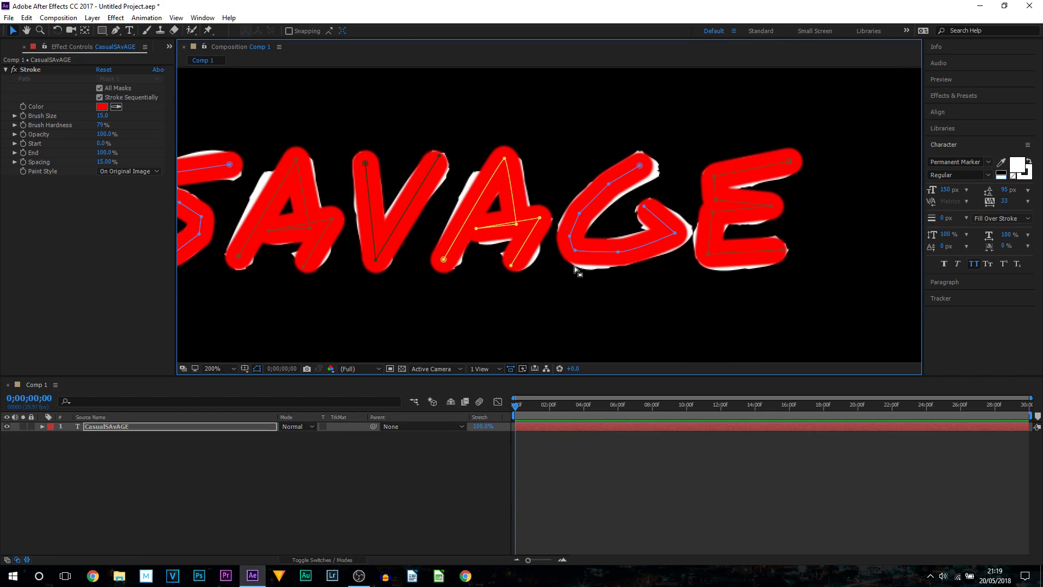
Step: Examine the whole title at 100% zoom to check how well the red stroke covers each letter
key("comma")
left_click_drag(435, 309, 546, 300)
key("space")
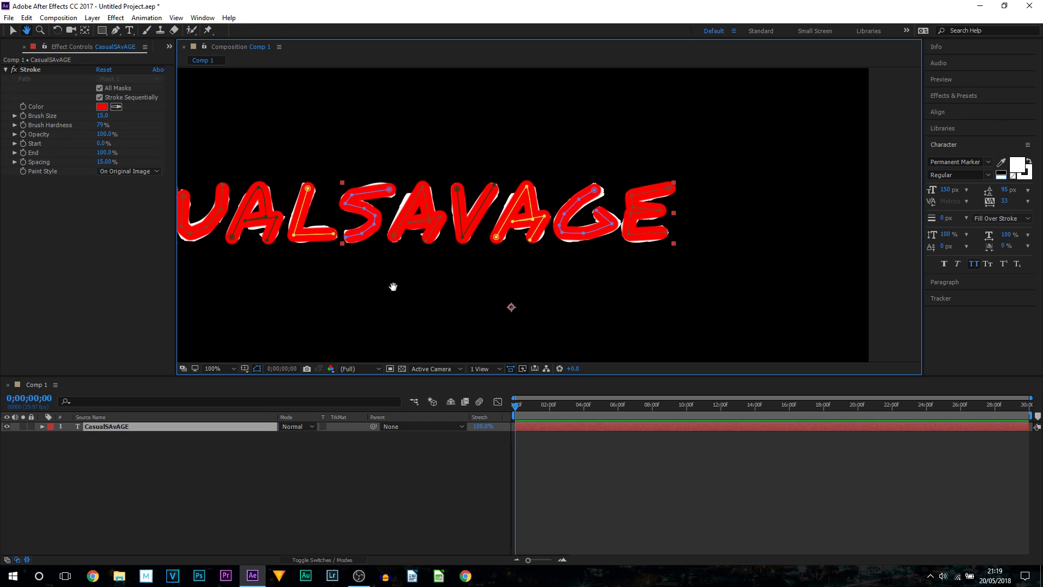
left_click_drag(373, 285, 524, 292)
left_click_drag(432, 294, 478, 293)
key("v")
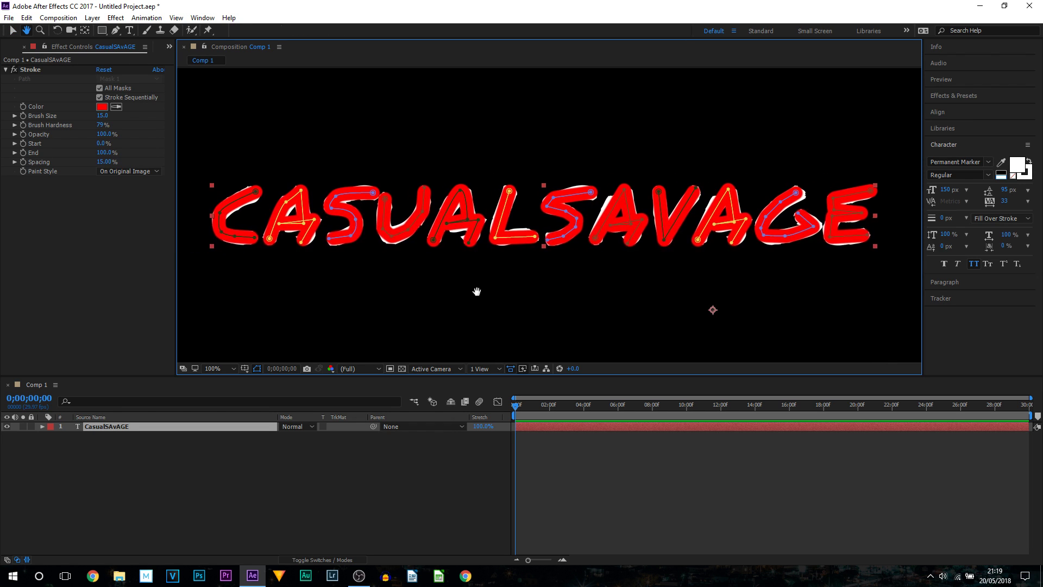
left_click(478, 292)
left_click(560, 244)
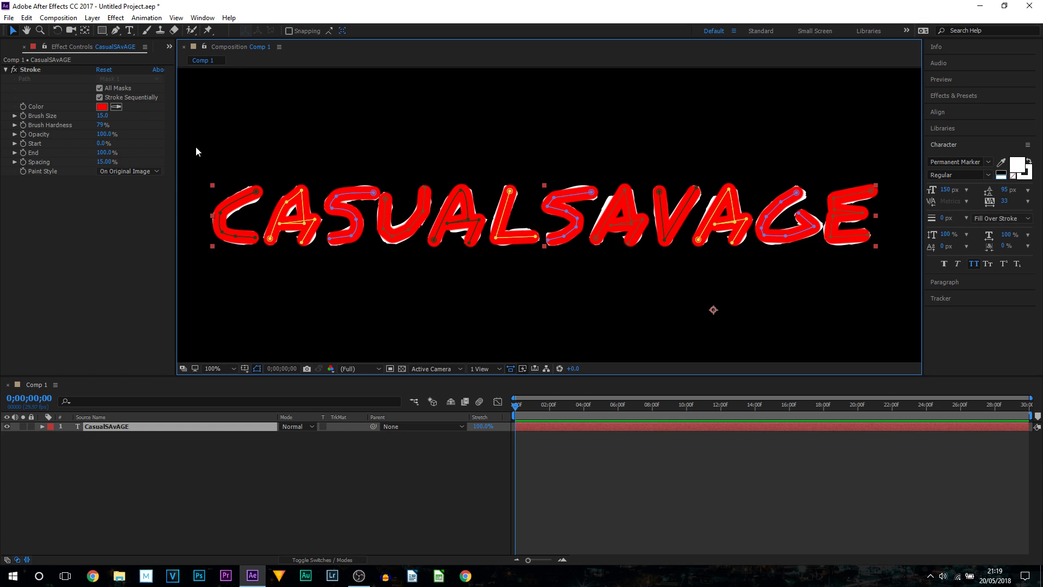
Step: Keyframe the stroke's End at 0% at the start of the composition and expand the Stroke effect's properties on the text layer
left_click(40, 154)
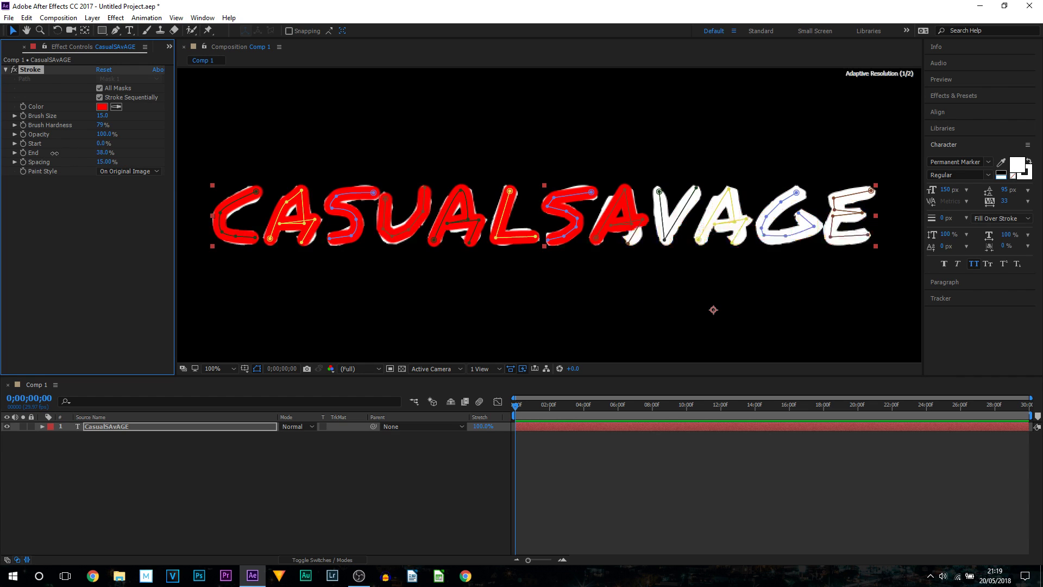
left_click_drag(55, 152, 20, 174)
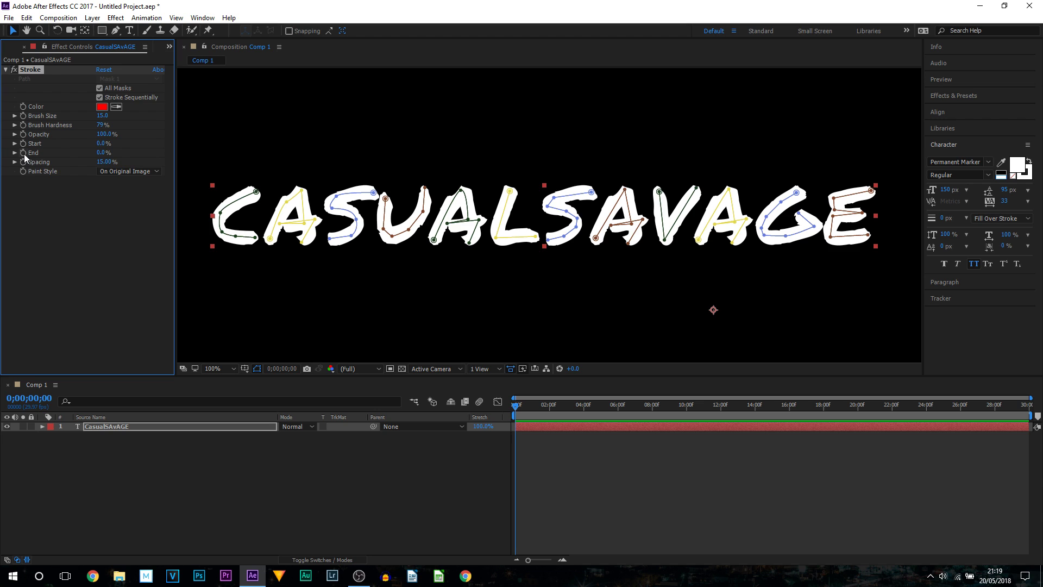
left_click(42, 427)
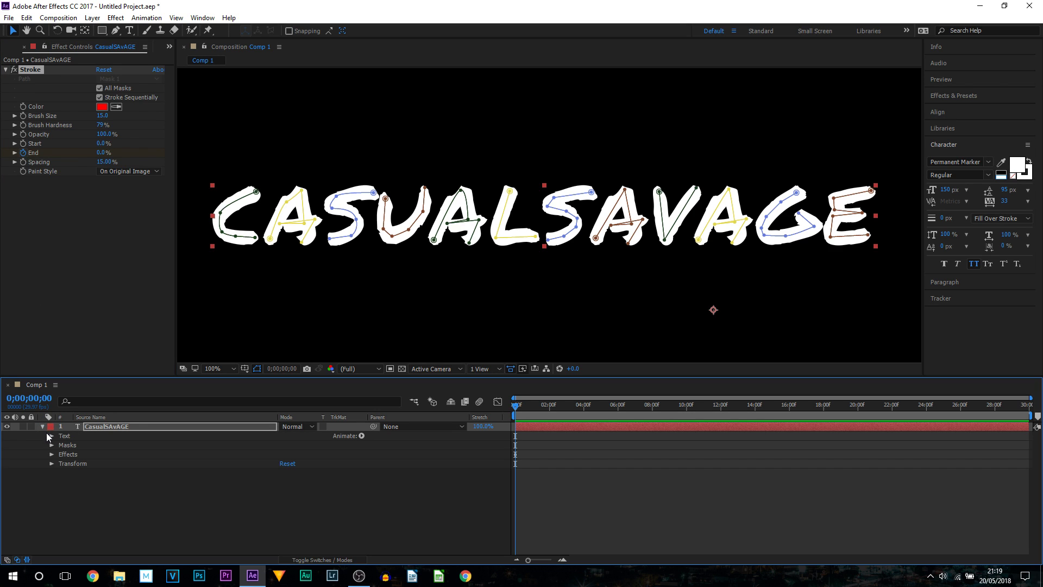
left_click(52, 454)
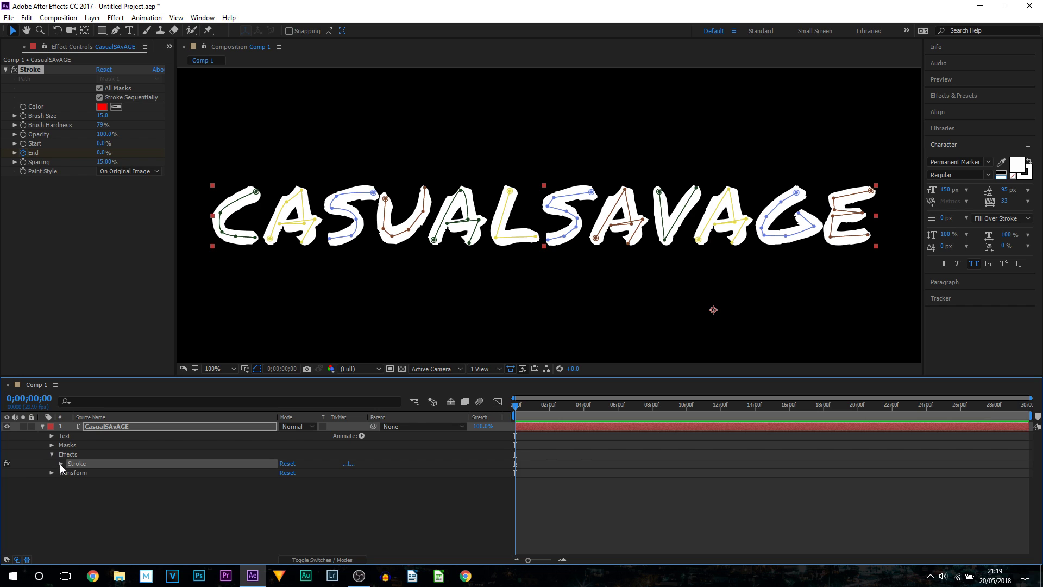
left_click(60, 463)
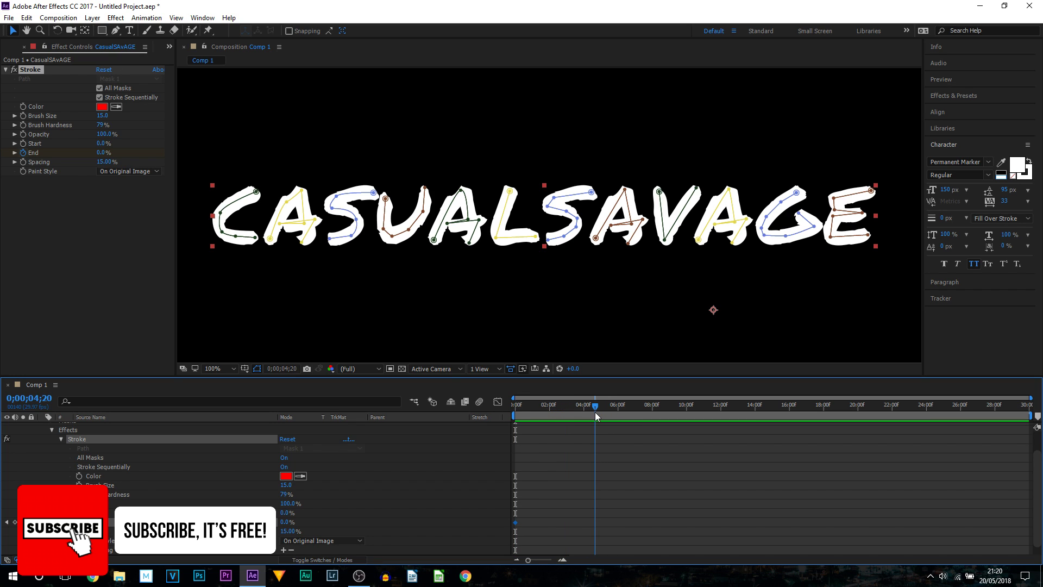
Step: Keyframe the stroke's End at 100% at 0;00;04;24, and shift that keyframe slightly earlier
left_click_drag(595, 411, 598, 412)
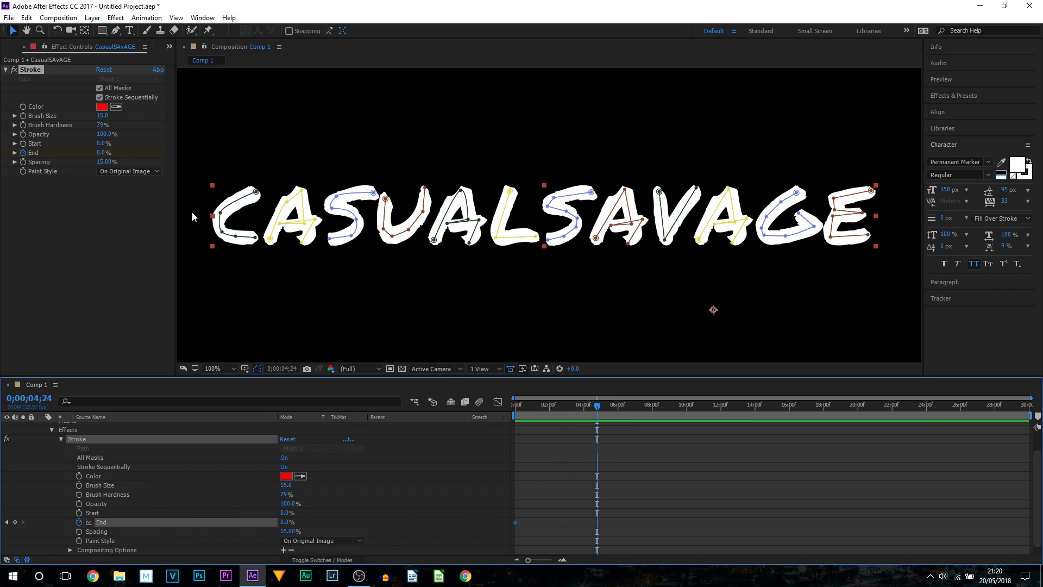
type("100")
key("Return")
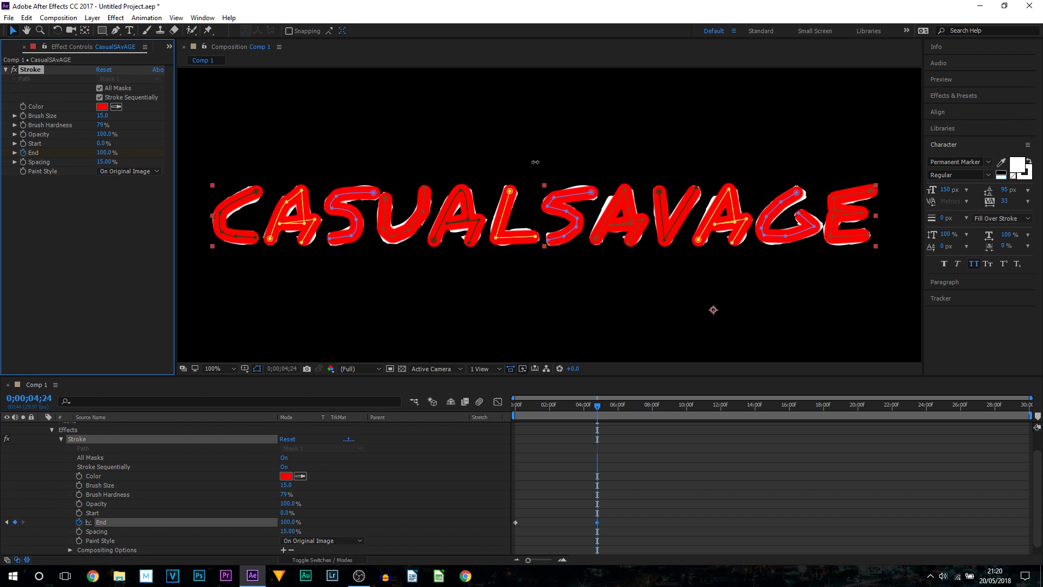
mouse_move(597, 523)
left_mouse_down()
mouse_move(587, 529)
mouse_move(632, 529)
mouse_move(598, 531)
left_mouse_up()
Step: Preview the red stroke animation from the start of the composition
key("Home")
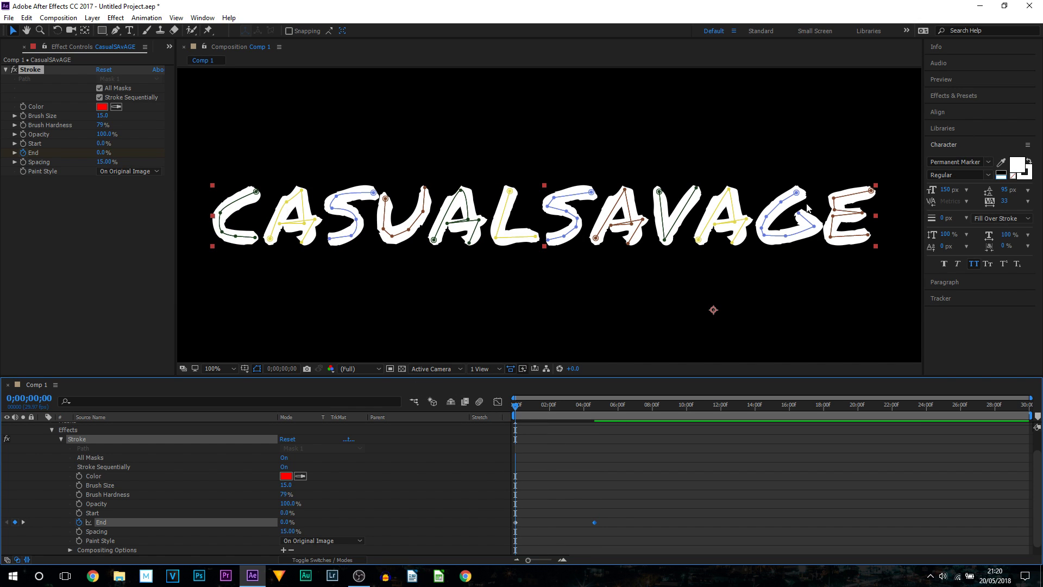
key("space")
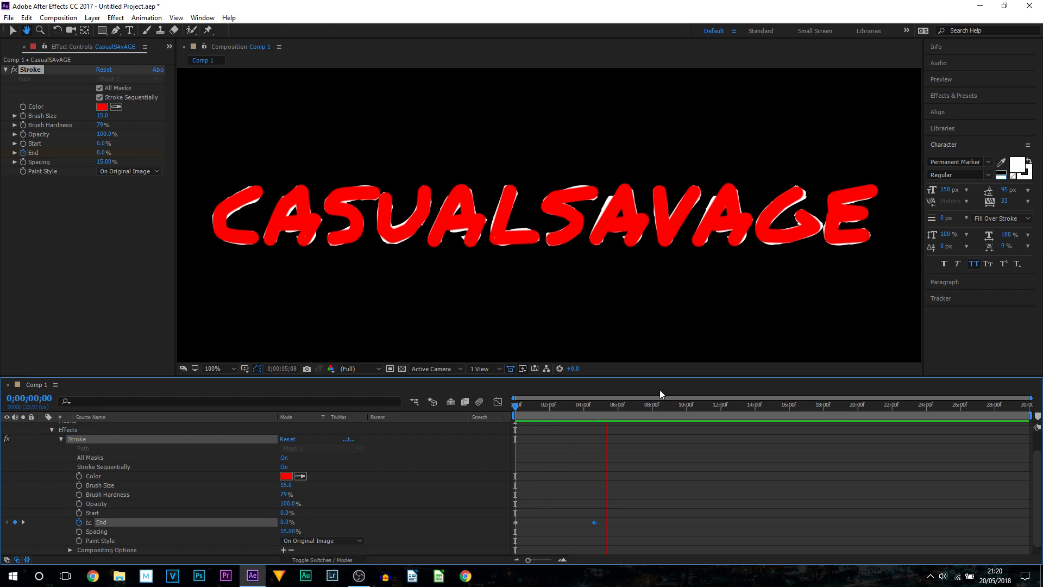
key("space")
Step: Set the stroke's Paint Style to Reveal Original Image and preview the text reveal from the start
left_click_drag(606, 408, 593, 410)
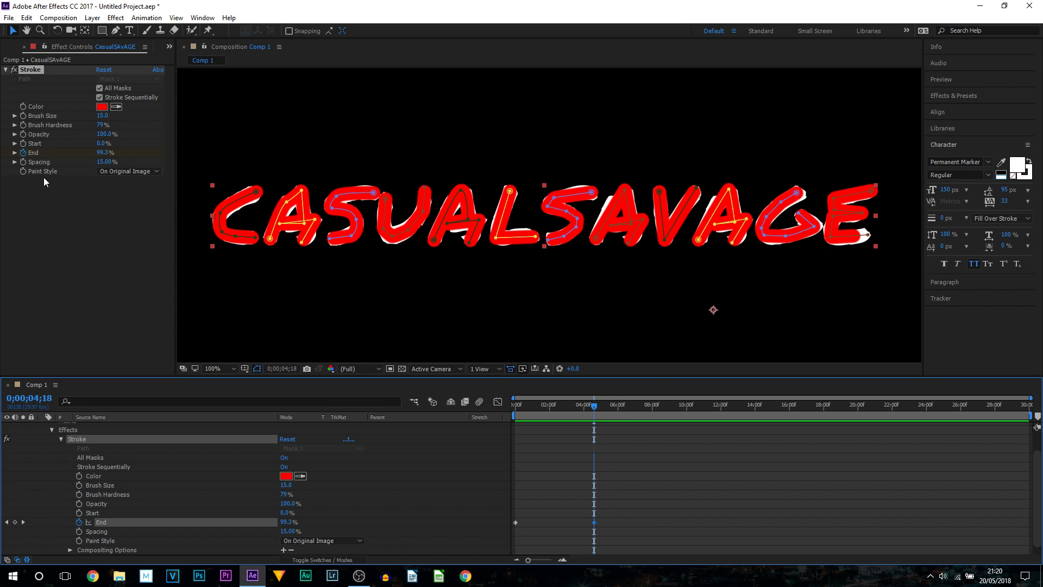
left_click(111, 171)
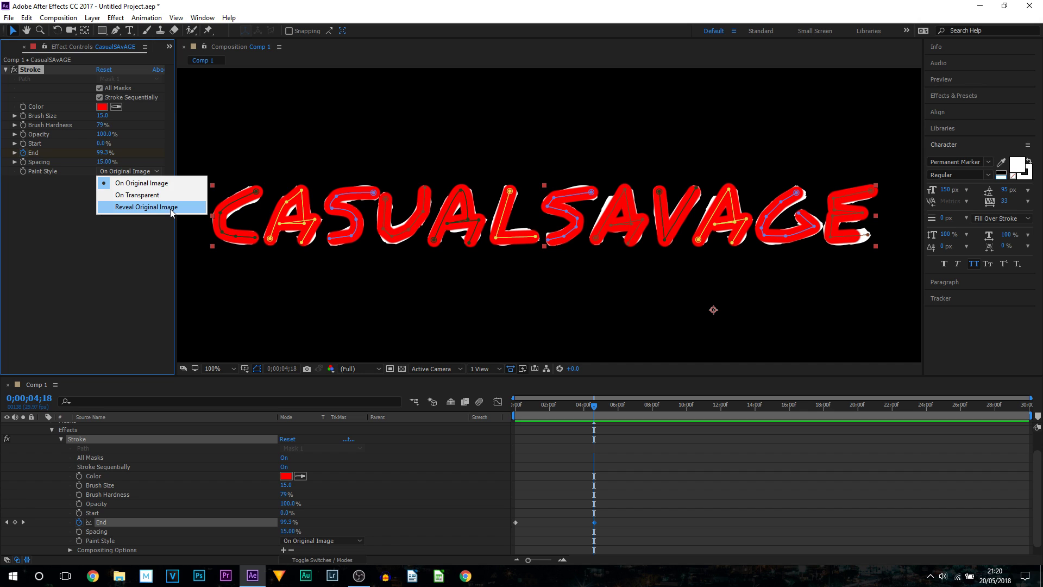
left_click(170, 209)
key("Home")
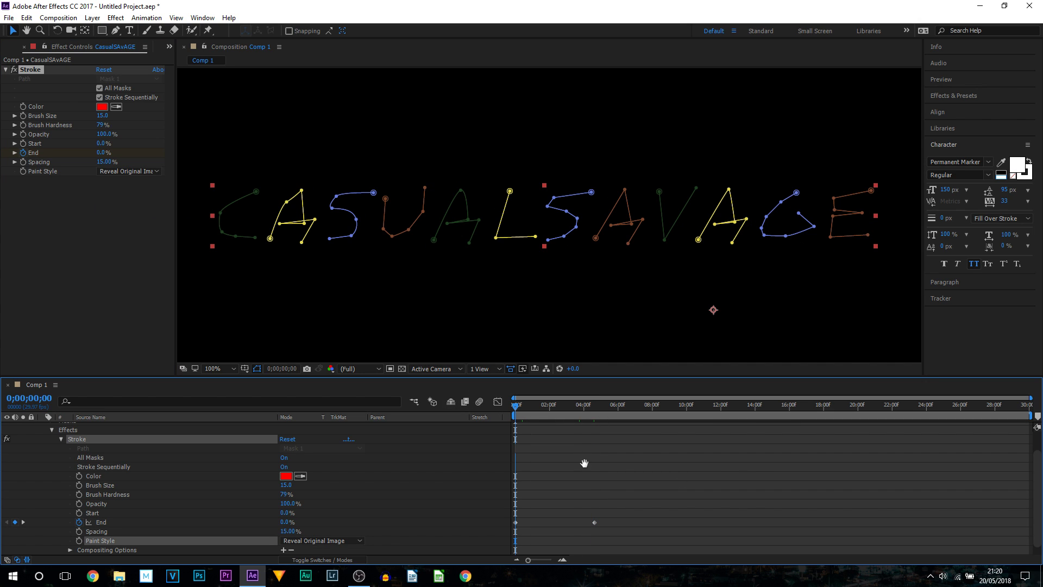
key("space")
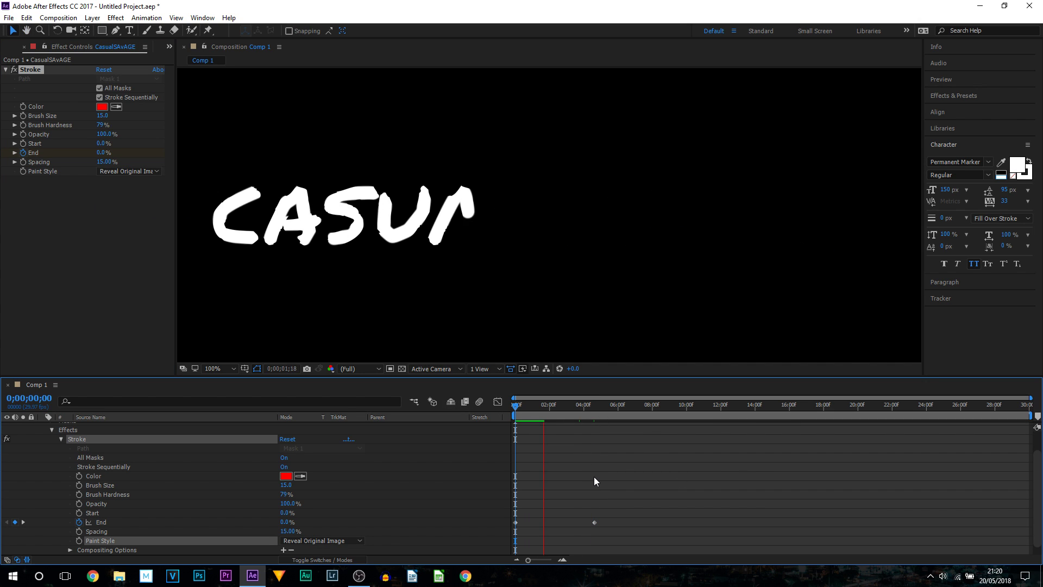